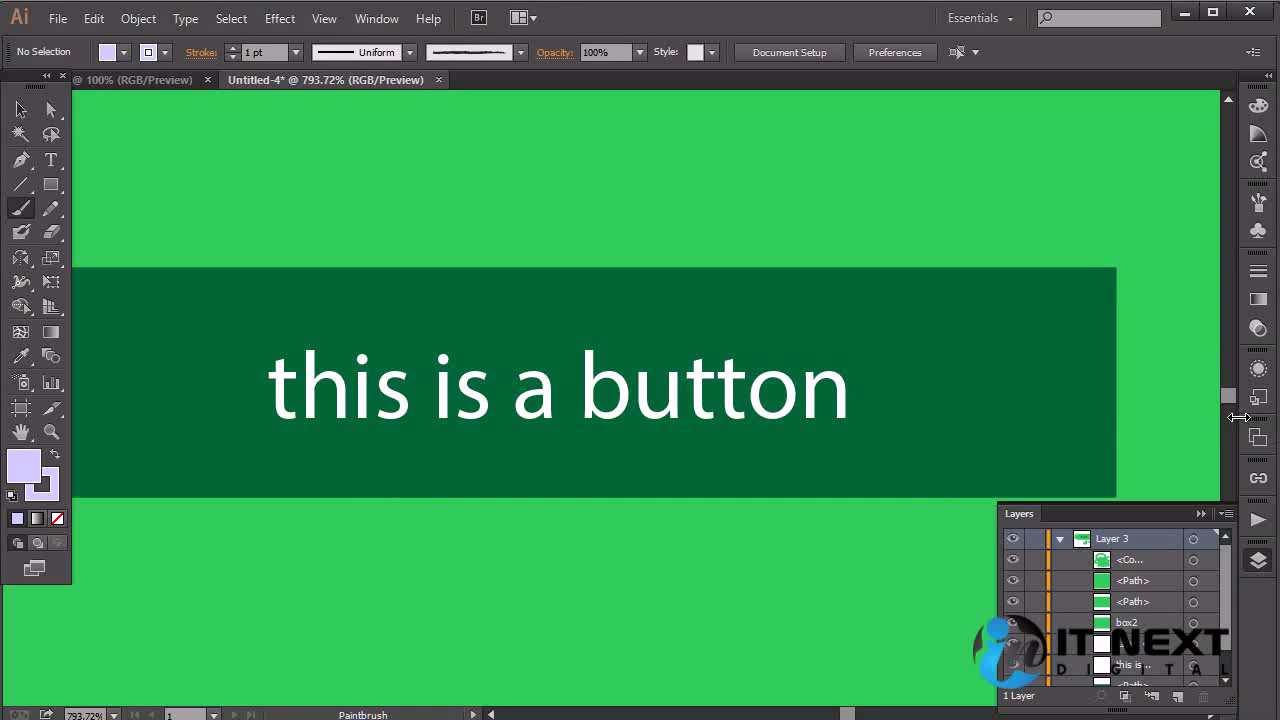
Step: Show the Swatches panel and dock it with Actions in the collapsed panel column
{"action": "left_click", "coordinate": [1257, 106]}
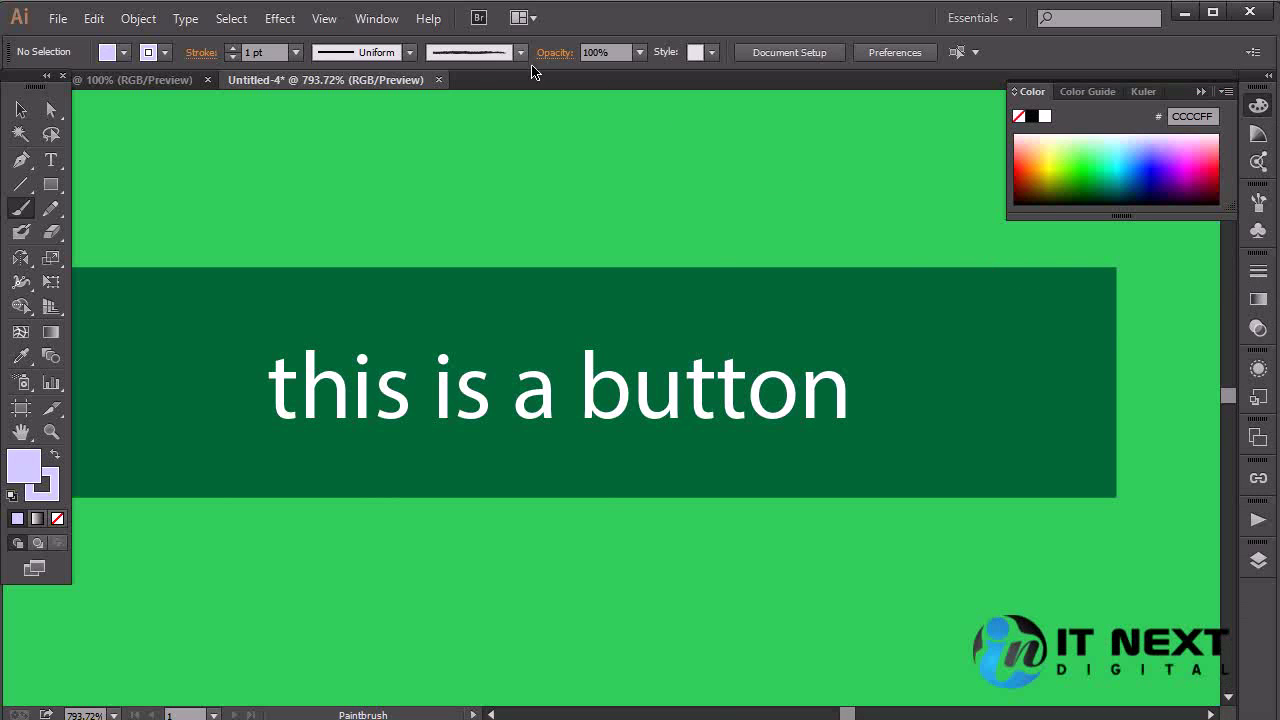
{"action": "left_click", "coordinate": [378, 19]}
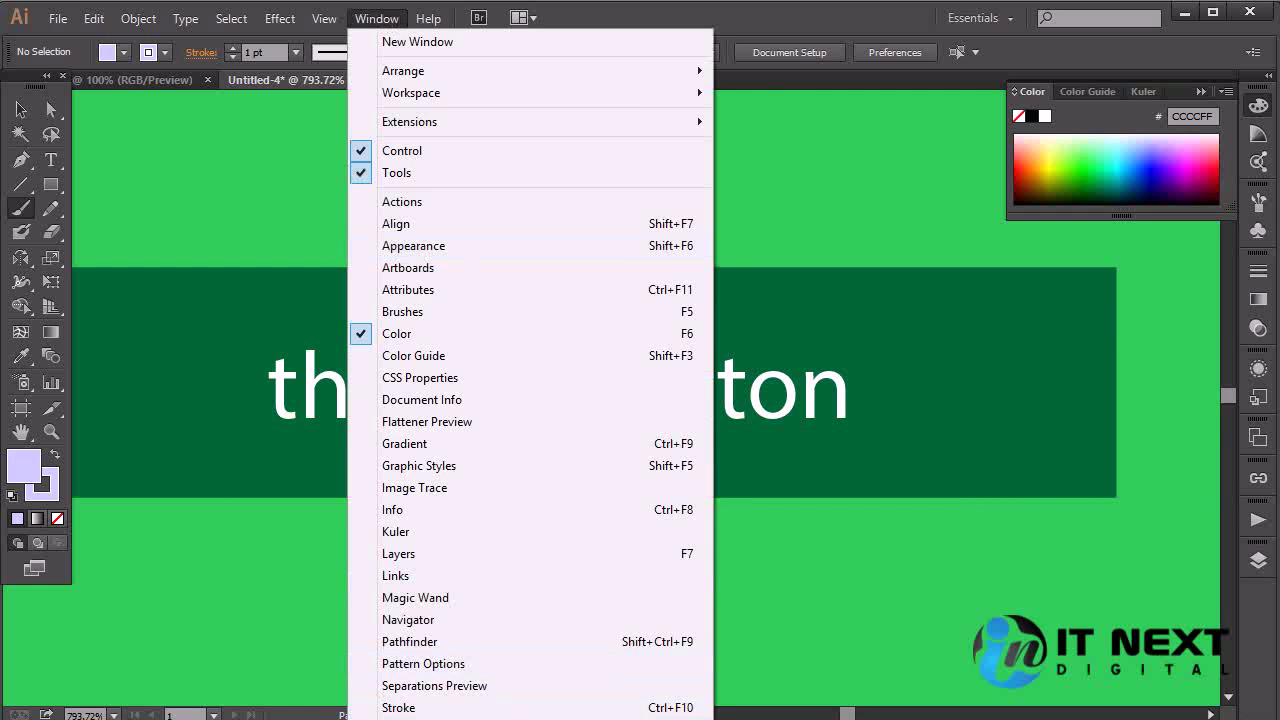
{"action": "left_click", "coordinate": [405, 719]}
{"action": "left_click_drag", "start_coordinate": [1068, 525], "coordinate": [1257, 505]}
{"action": "left_click", "coordinate": [1258, 521]}
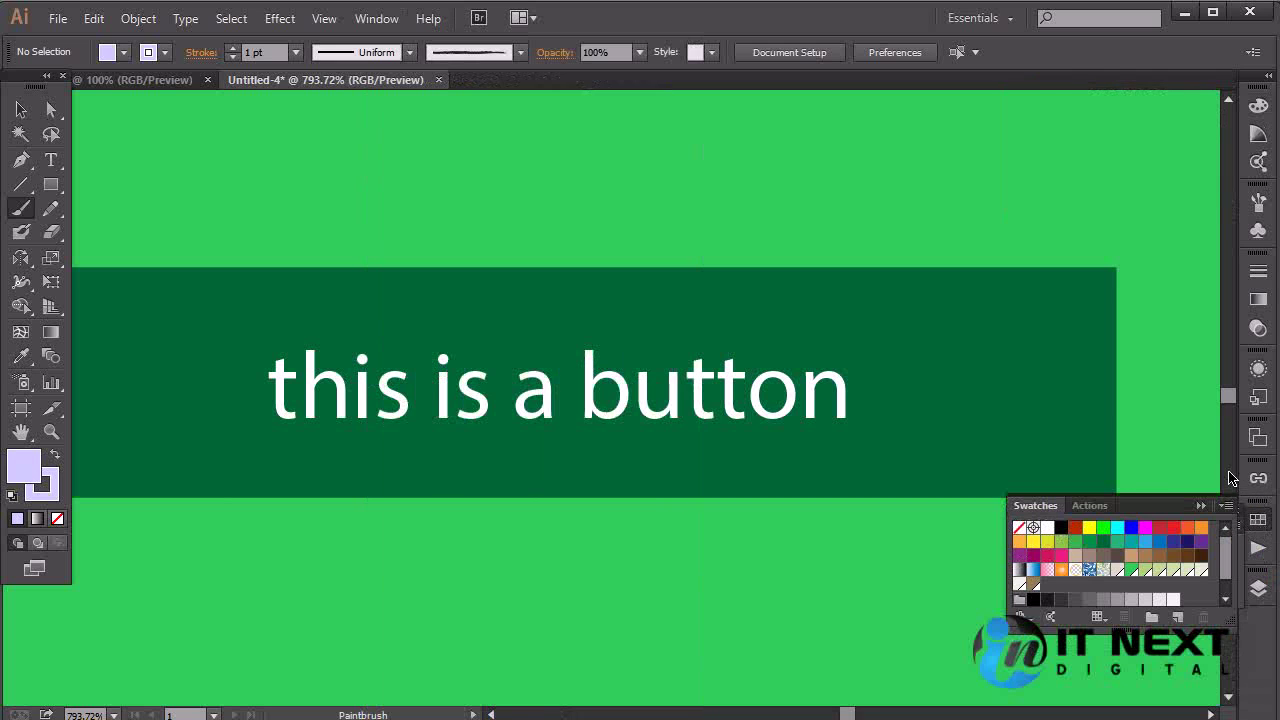
Step: Expand the collapsed panel dock and narrow it to free more of the canvas
{"action": "left_click", "coordinate": [1268, 76]}
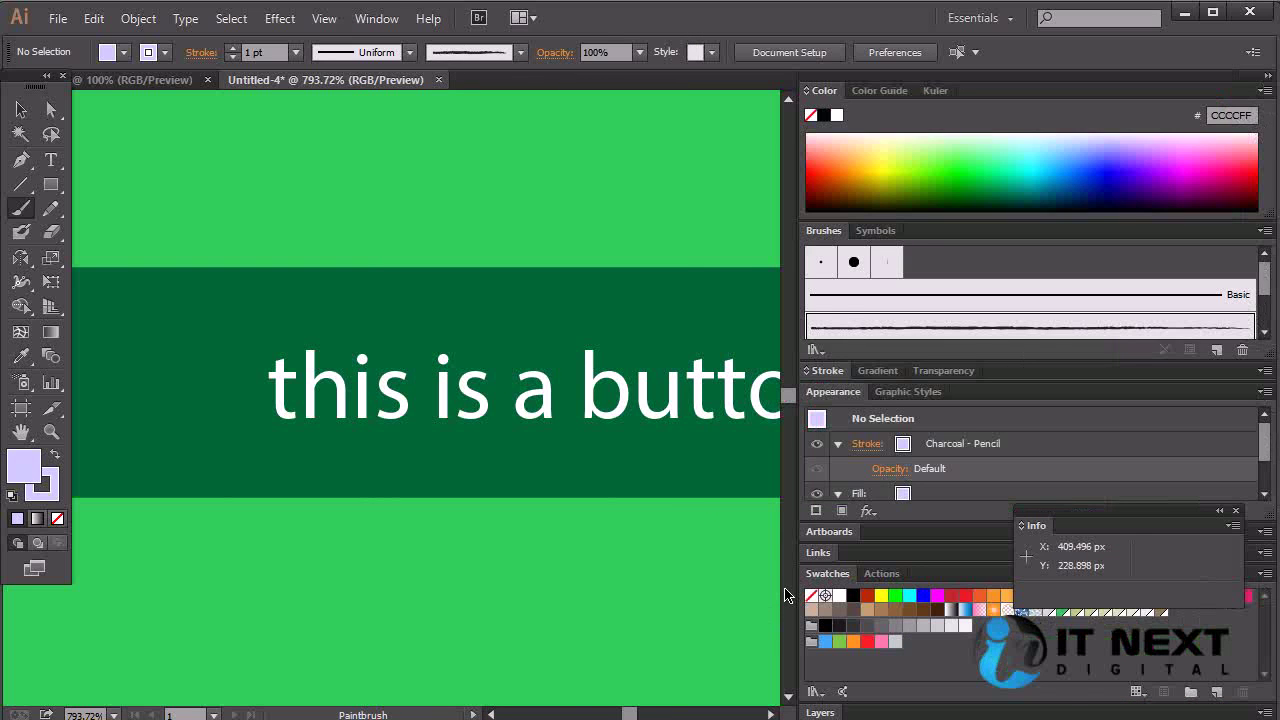
{"action": "left_click_drag", "start_coordinate": [795, 587], "coordinate": [1043, 587]}
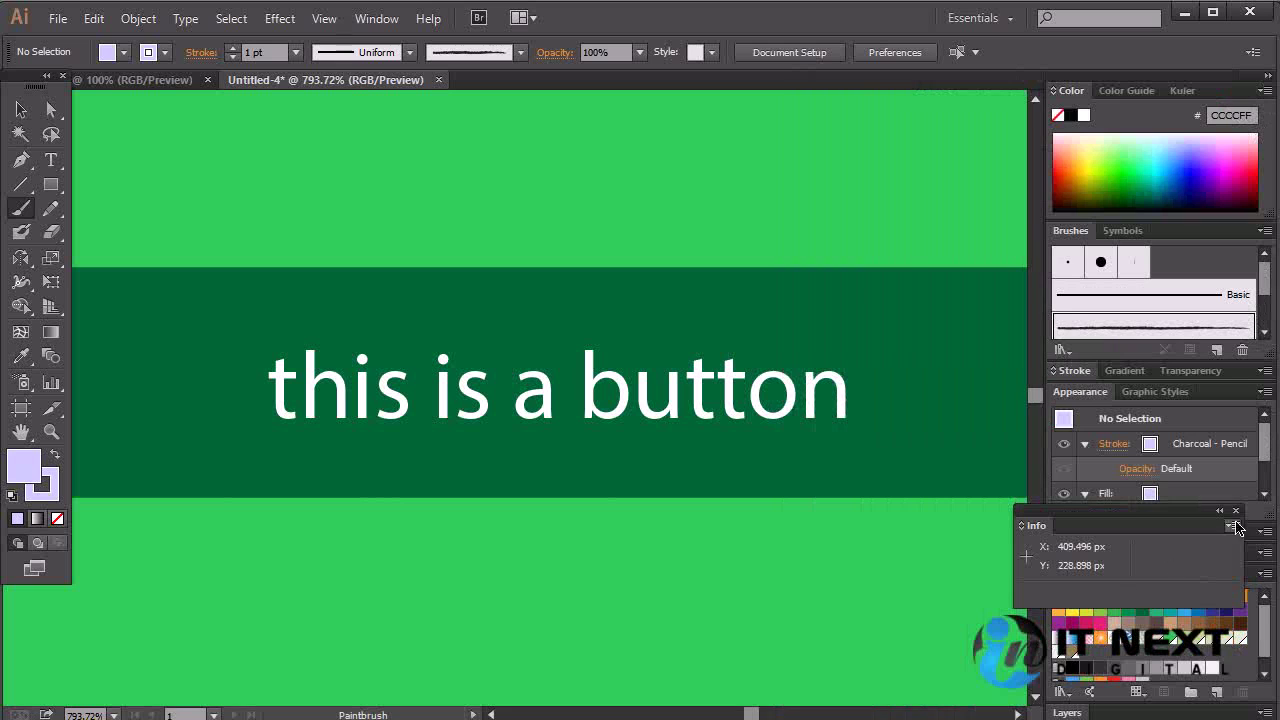
Step: Dock the floating Info panel into the group with Appearance and Graphic Styles
{"action": "left_click_drag", "start_coordinate": [1212, 523], "coordinate": [192, 607]}
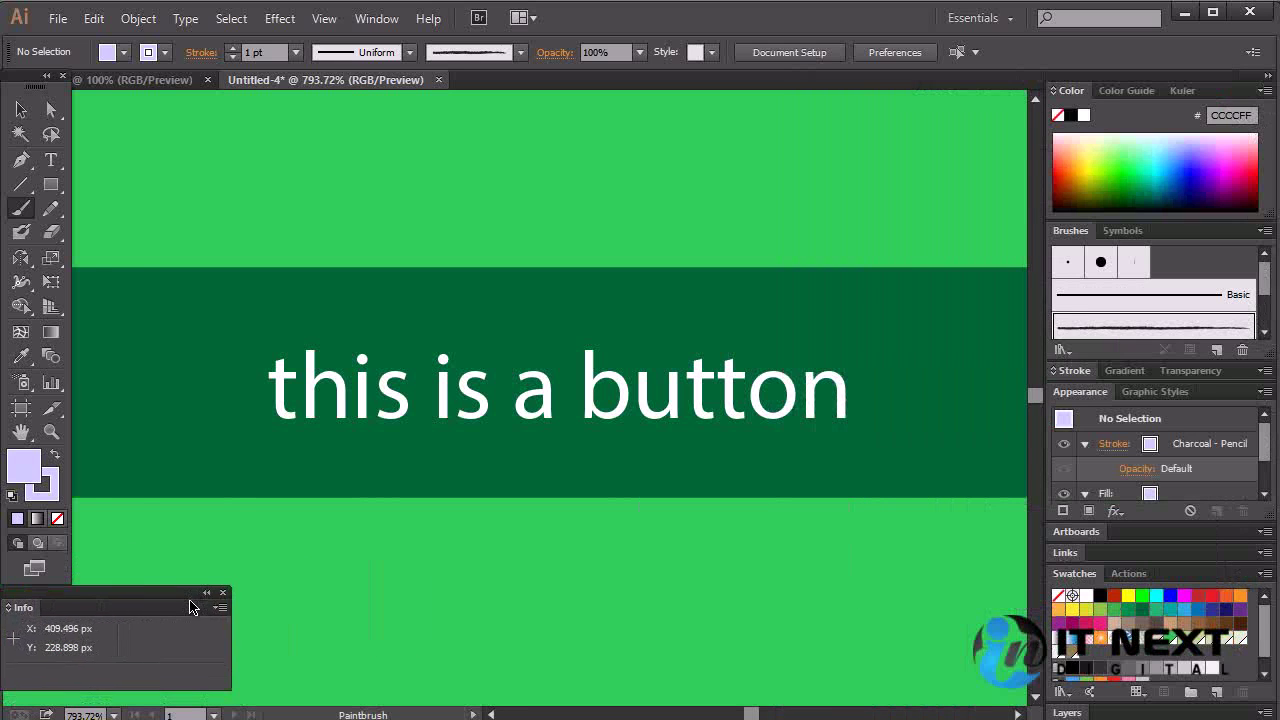
{"action": "left_click_drag", "start_coordinate": [231, 664], "coordinate": [222, 692]}
{"action": "left_click_drag", "start_coordinate": [145, 597], "coordinate": [1038, 606]}
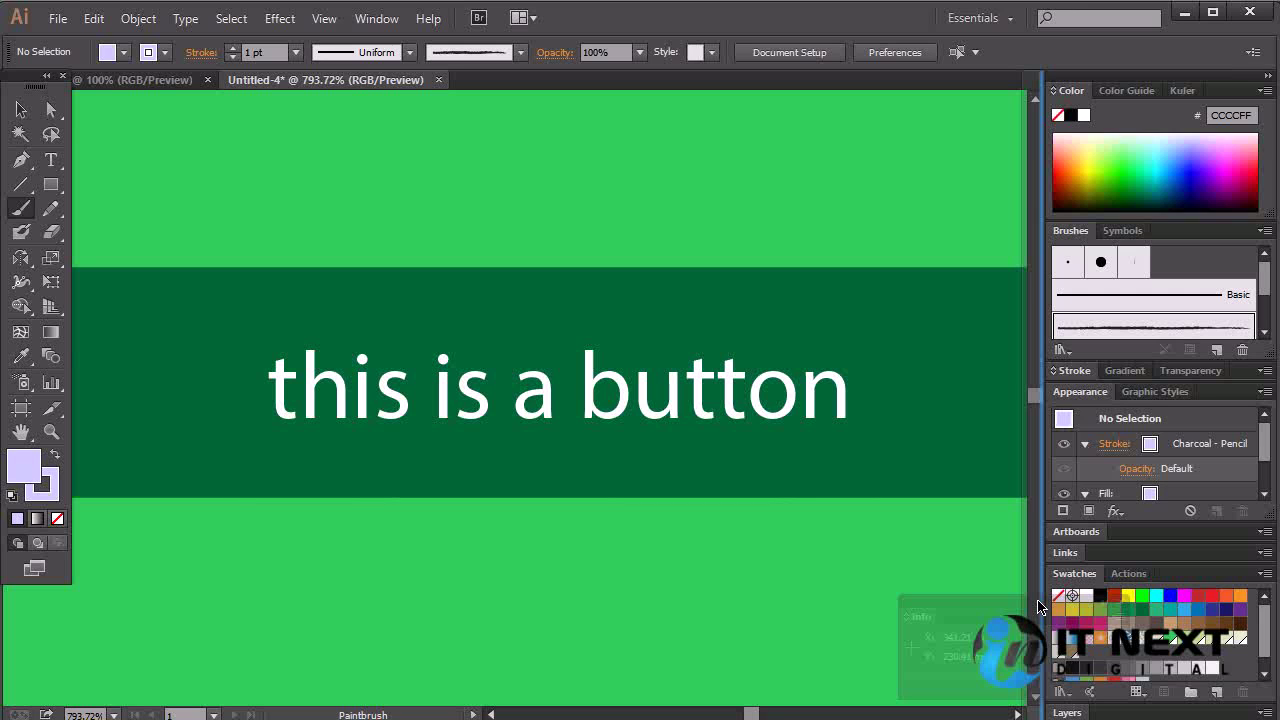
{"action": "left_click_drag", "start_coordinate": [1038, 606], "coordinate": [1090, 562]}
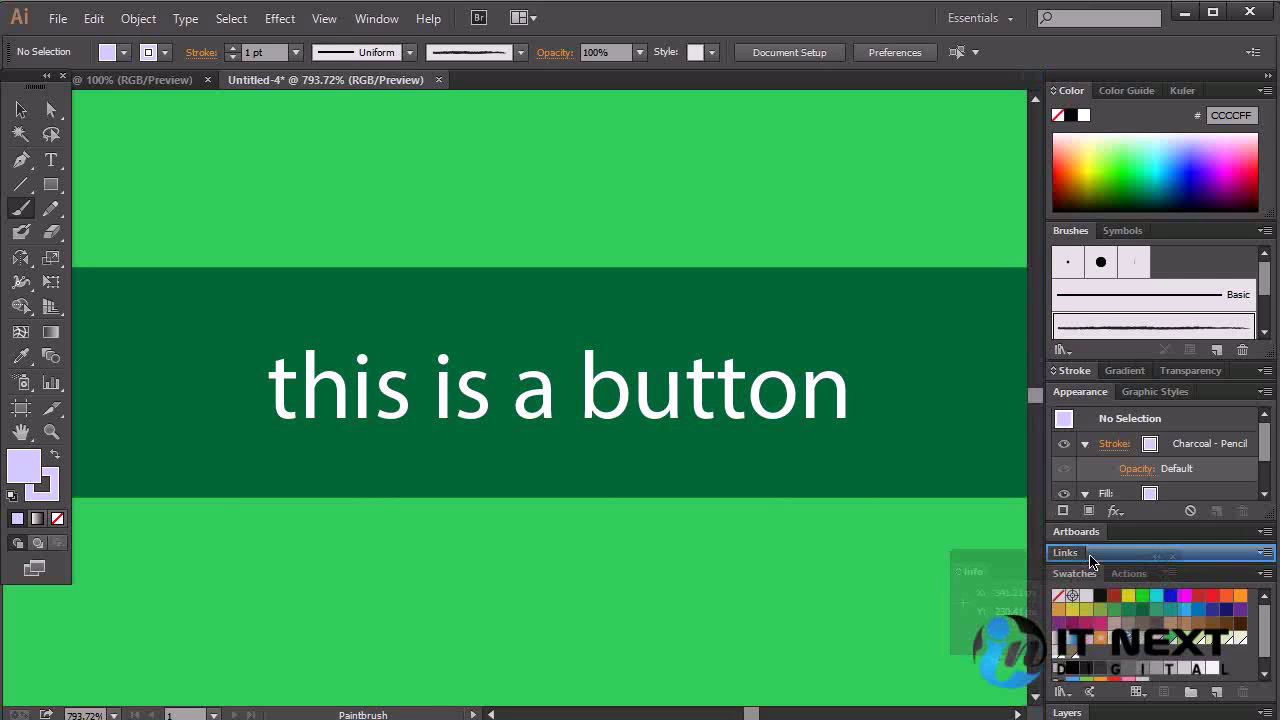
{"action": "left_click_drag", "start_coordinate": [1090, 562], "coordinate": [1194, 398]}
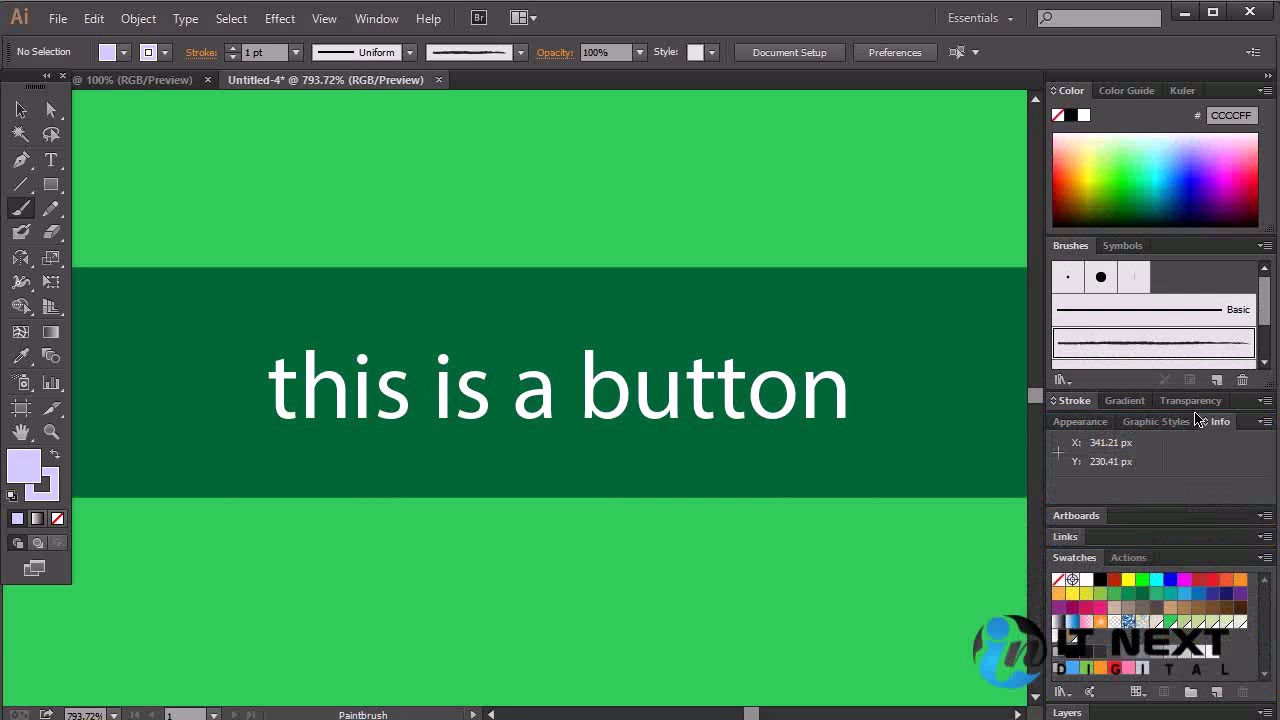
Step: Detach the Info panel from its group, collapse it to an icon and close it
{"action": "left_click_drag", "start_coordinate": [1216, 428], "coordinate": [535, 522]}
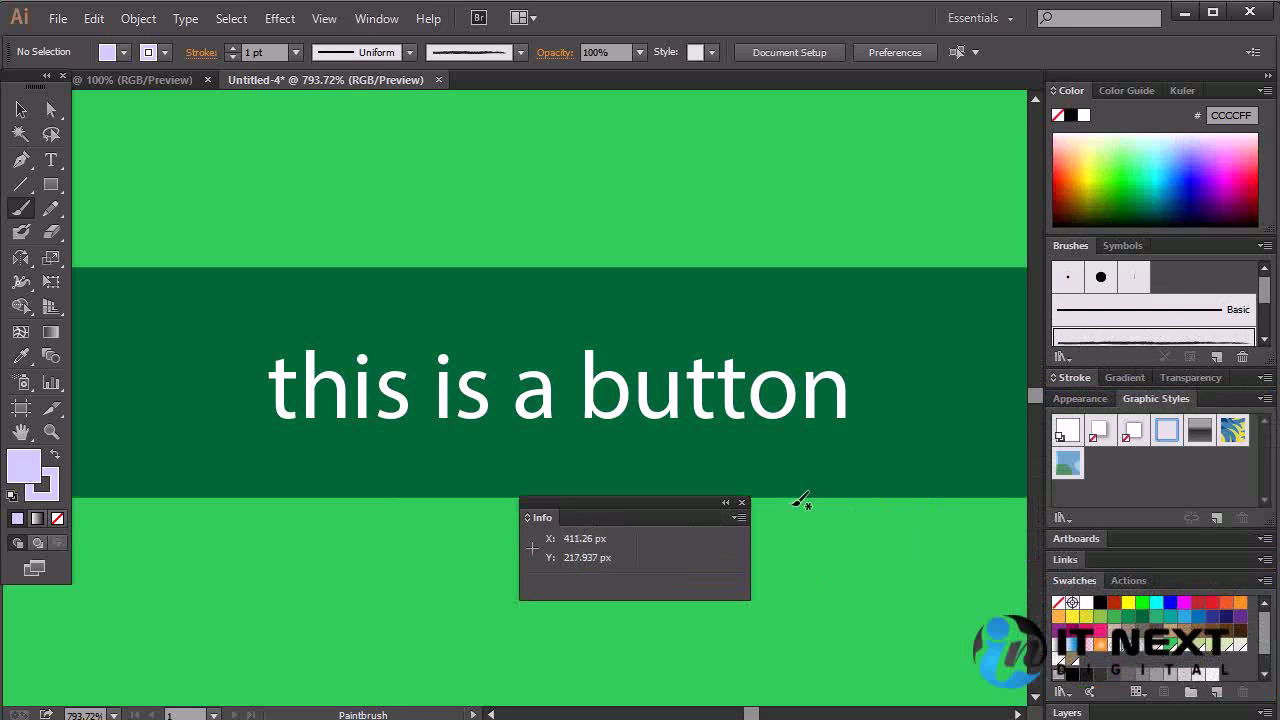
{"action": "left_click", "coordinate": [725, 503]}
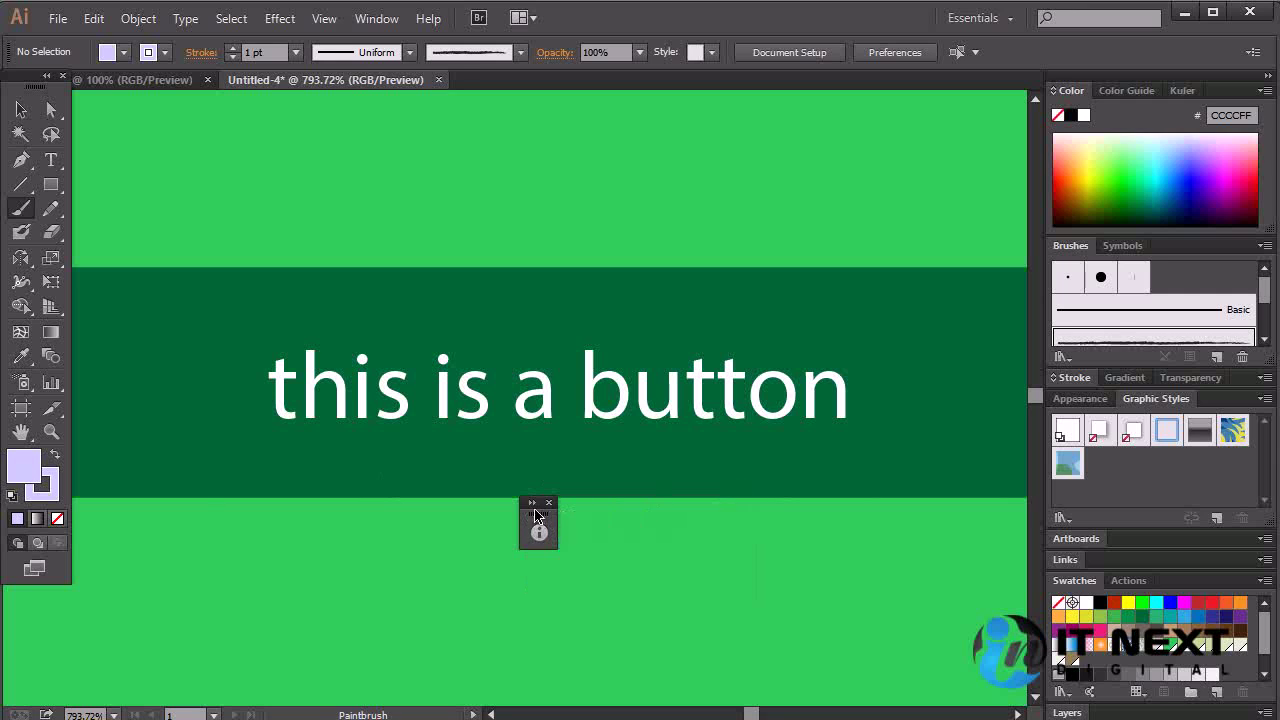
{"action": "left_click_drag", "start_coordinate": [523, 512], "coordinate": [927, 144]}
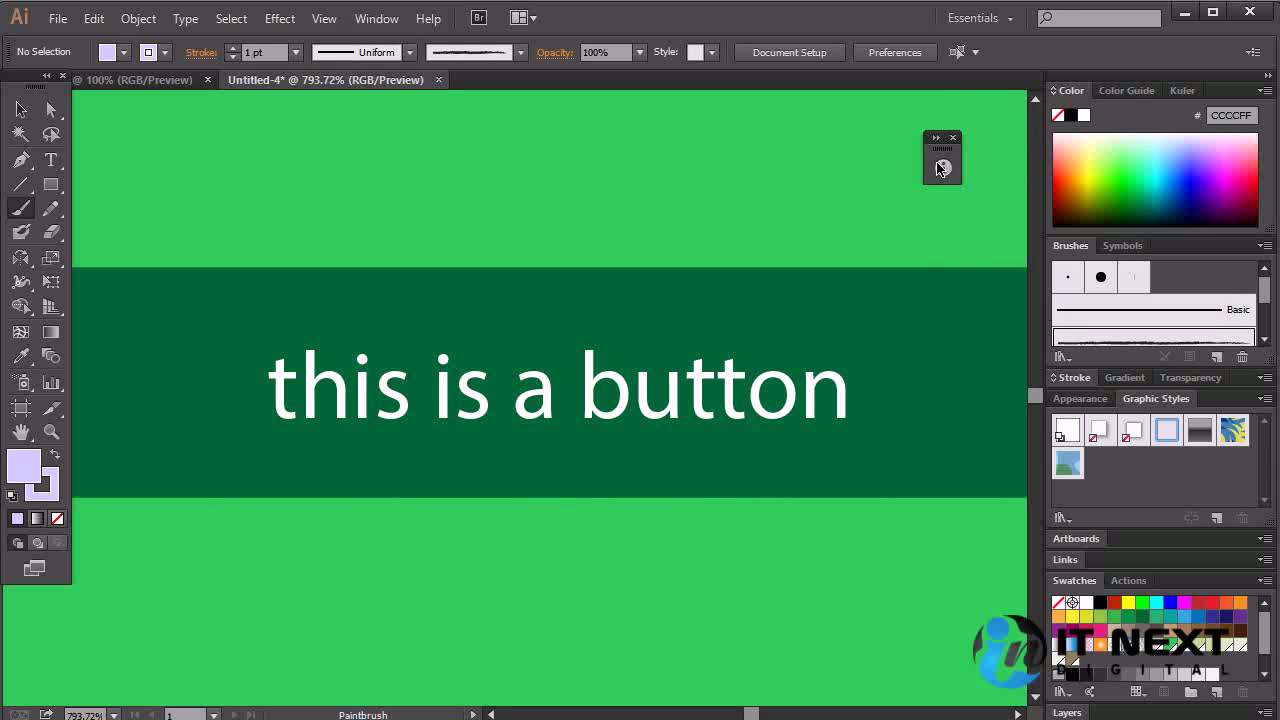
{"action": "left_click", "coordinate": [953, 139]}
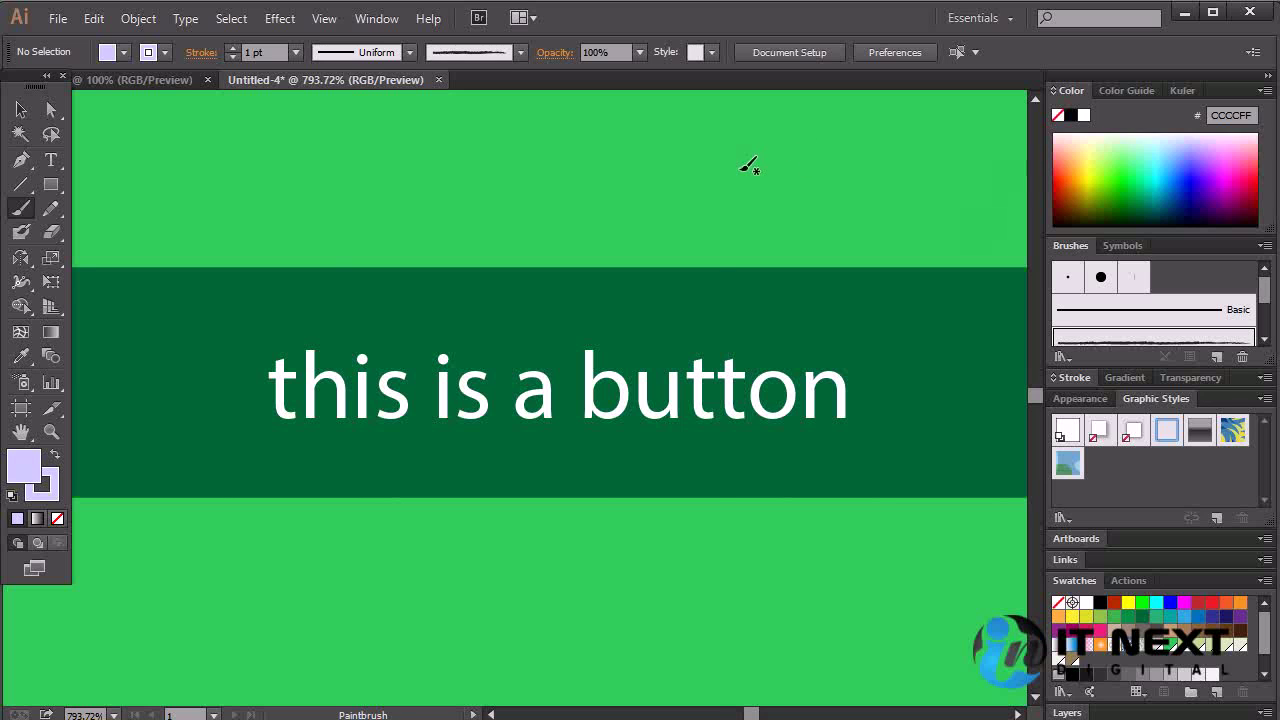
Step: Remove the Kuler panel from the Color group and move the Swatches panel into that group beside Color Guide
{"action": "left_click", "coordinate": [370, 20]}
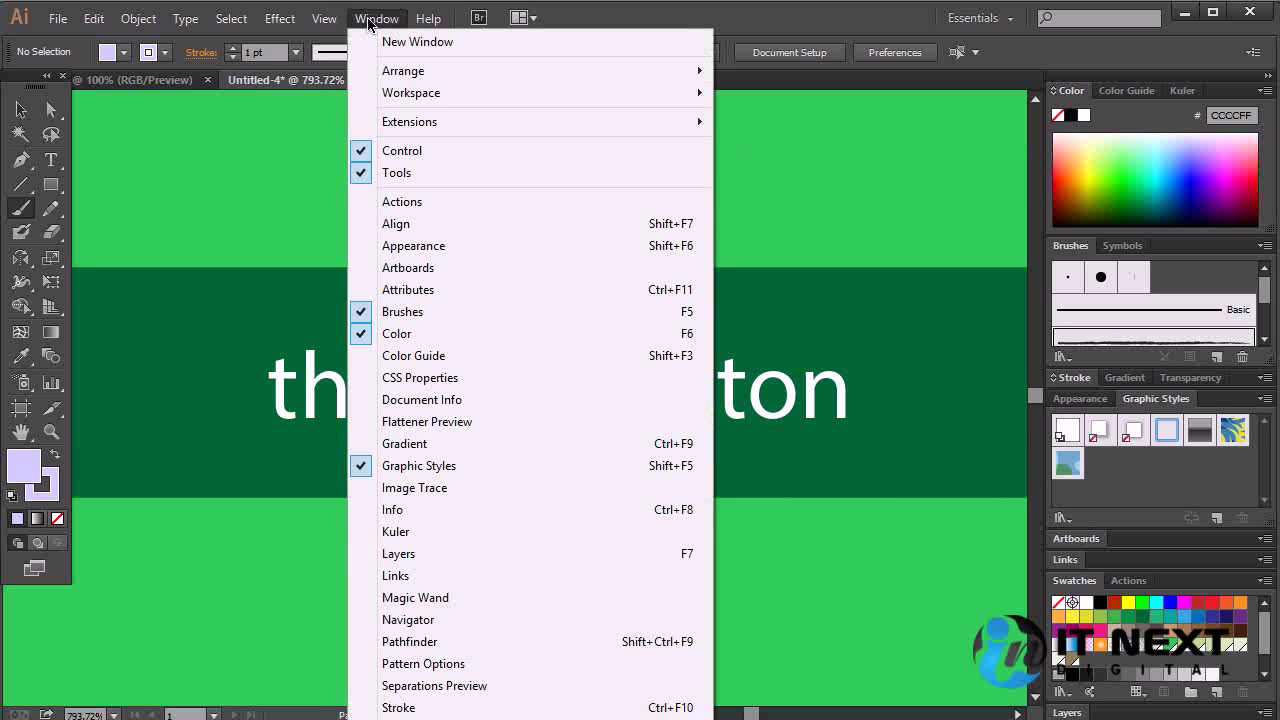
{"action": "left_click", "coordinate": [1088, 262]}
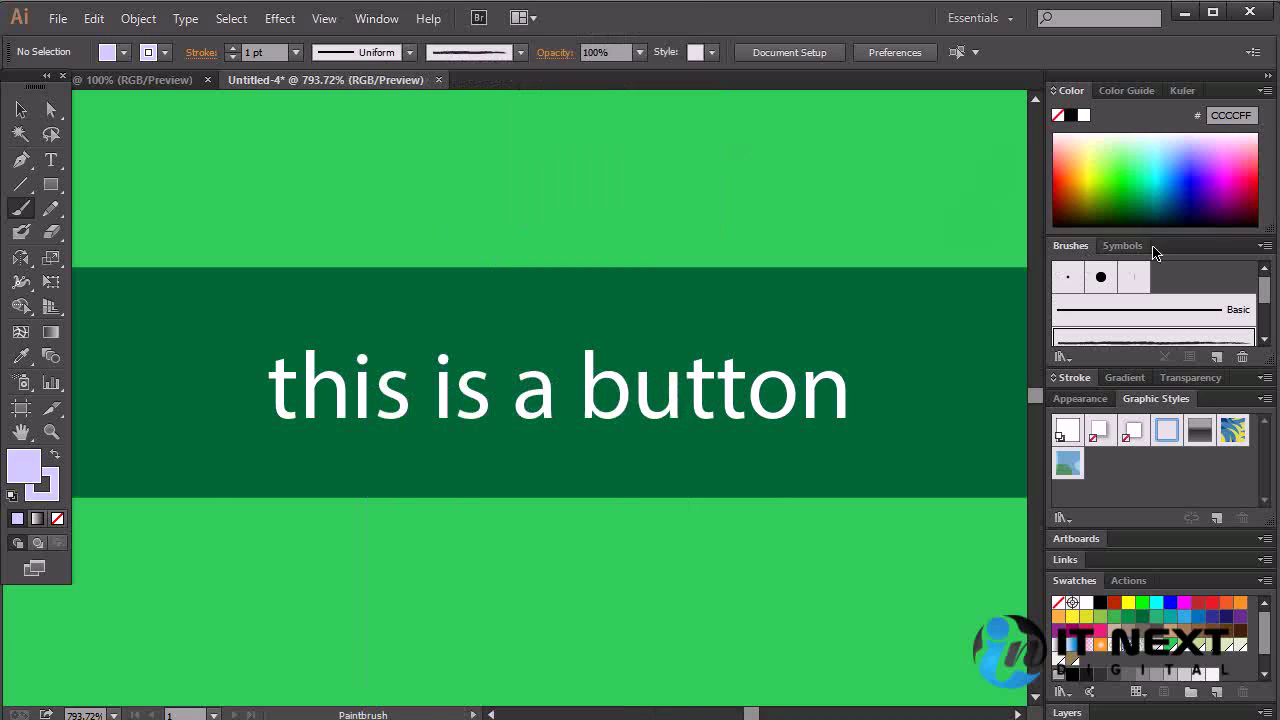
{"action": "left_click", "coordinate": [1180, 91]}
{"action": "left_click_drag", "start_coordinate": [1177, 91], "coordinate": [846, 217]}
{"action": "left_click", "coordinate": [884, 215]}
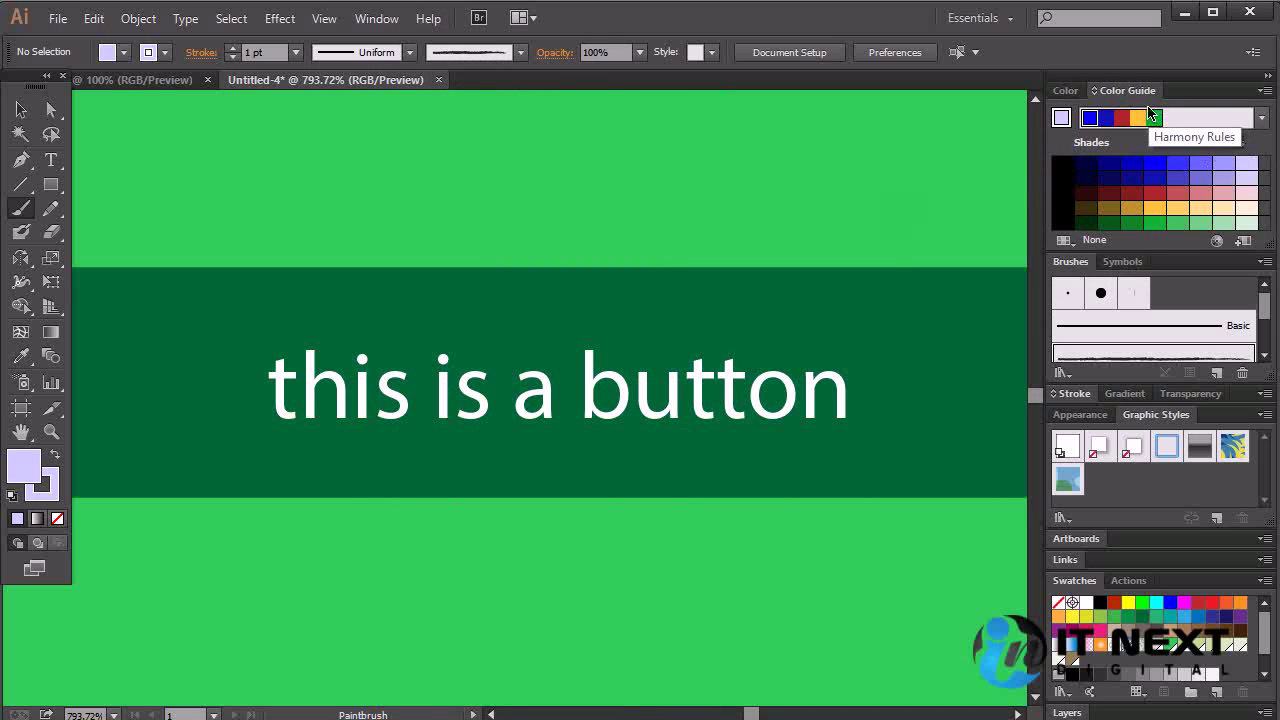
{"action": "left_click", "coordinate": [1068, 91]}
{"action": "left_click_drag", "start_coordinate": [1066, 583], "coordinate": [1099, 97]}
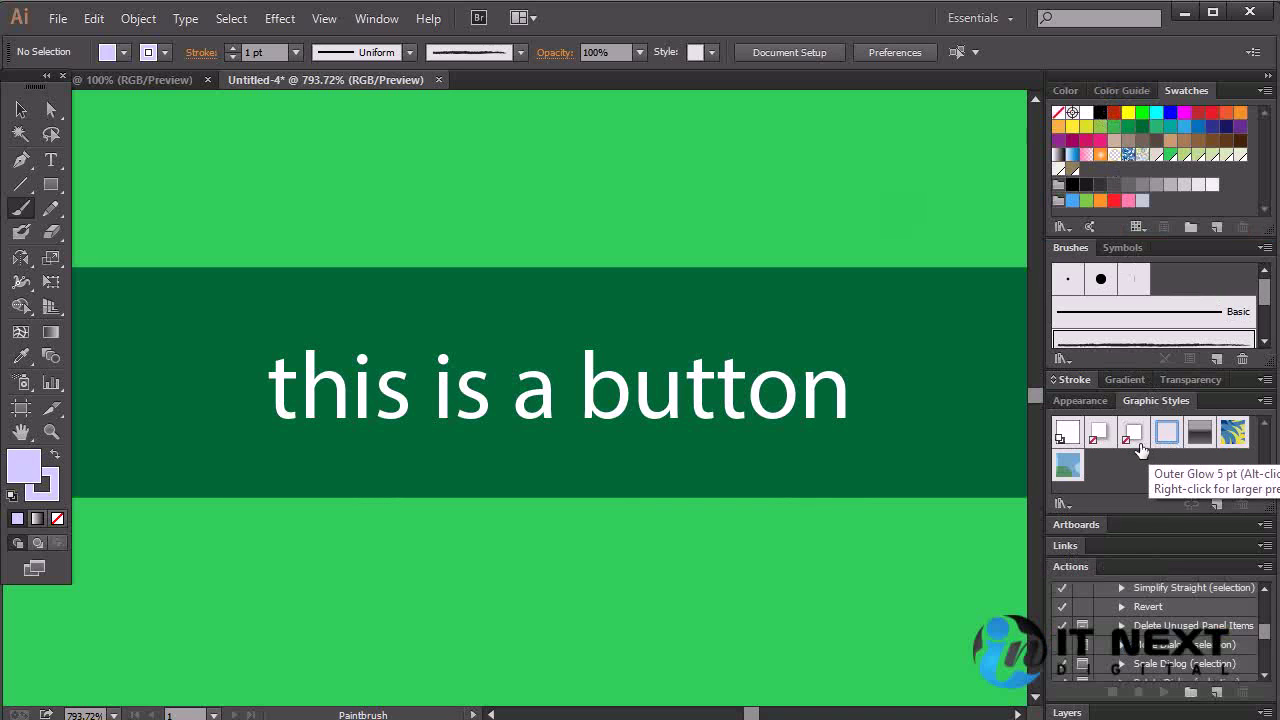
Step: Move the Transparency panel from the Stroke and Gradient group into the group with Appearance and Graphic Styles
{"action": "left_click", "coordinate": [1080, 402]}
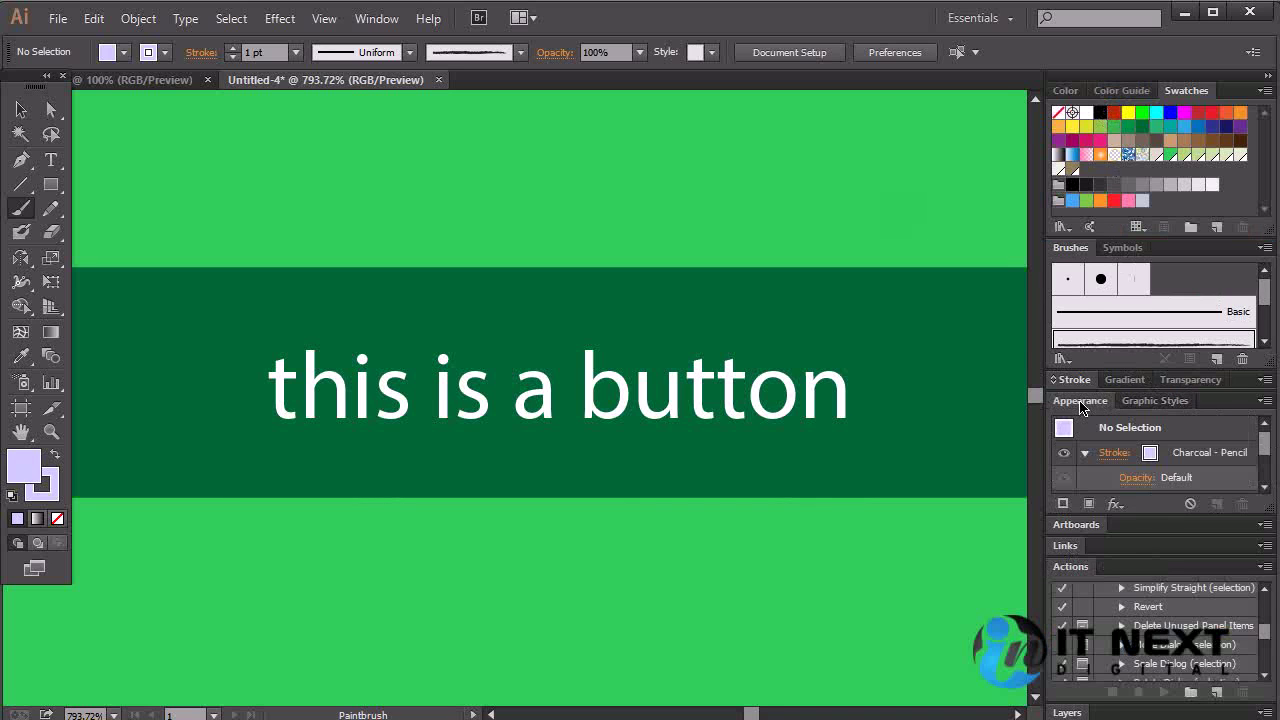
{"action": "left_click", "coordinate": [1124, 380]}
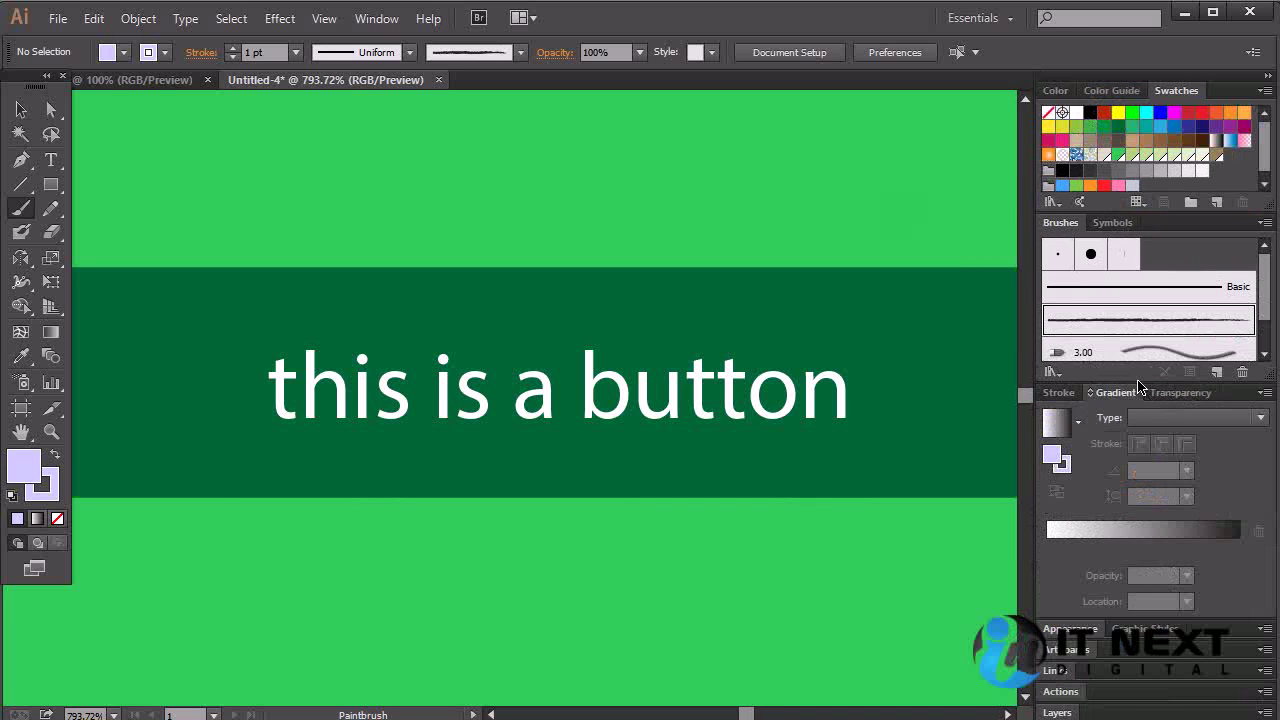
{"action": "left_click", "coordinate": [1056, 394]}
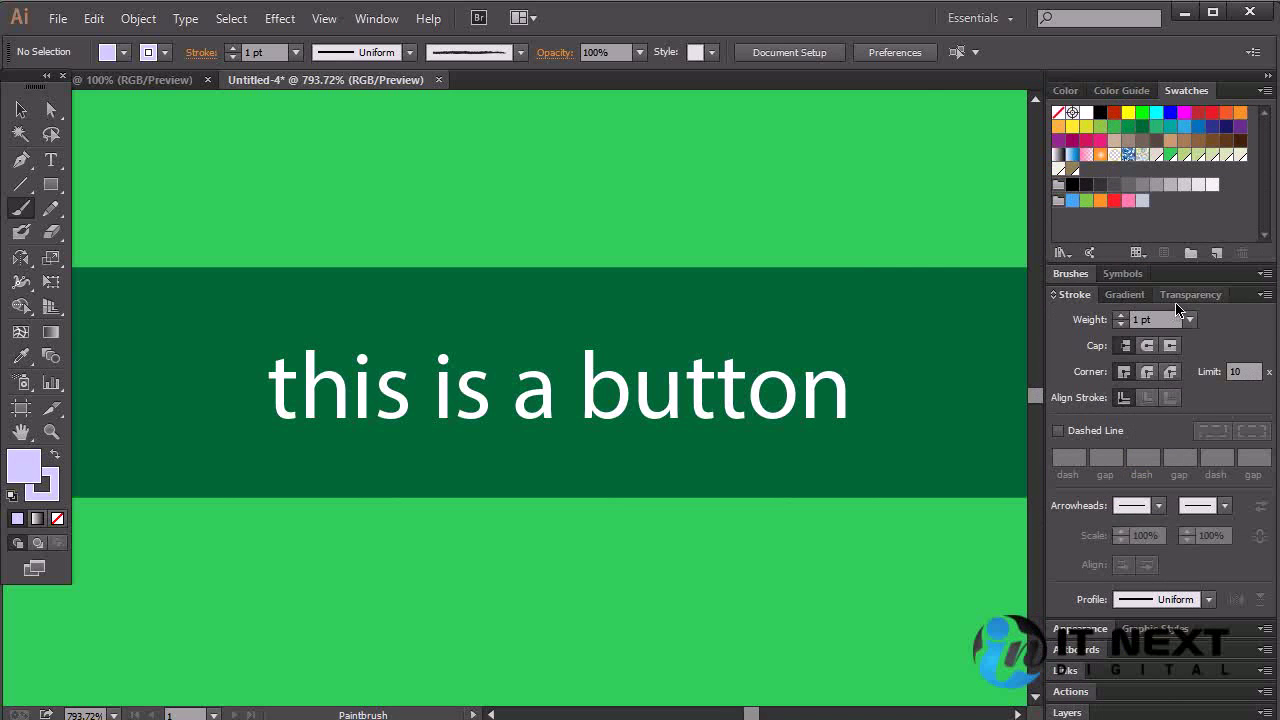
{"action": "left_click_drag", "start_coordinate": [1188, 300], "coordinate": [1118, 300]}
{"action": "left_click", "coordinate": [1087, 631]}
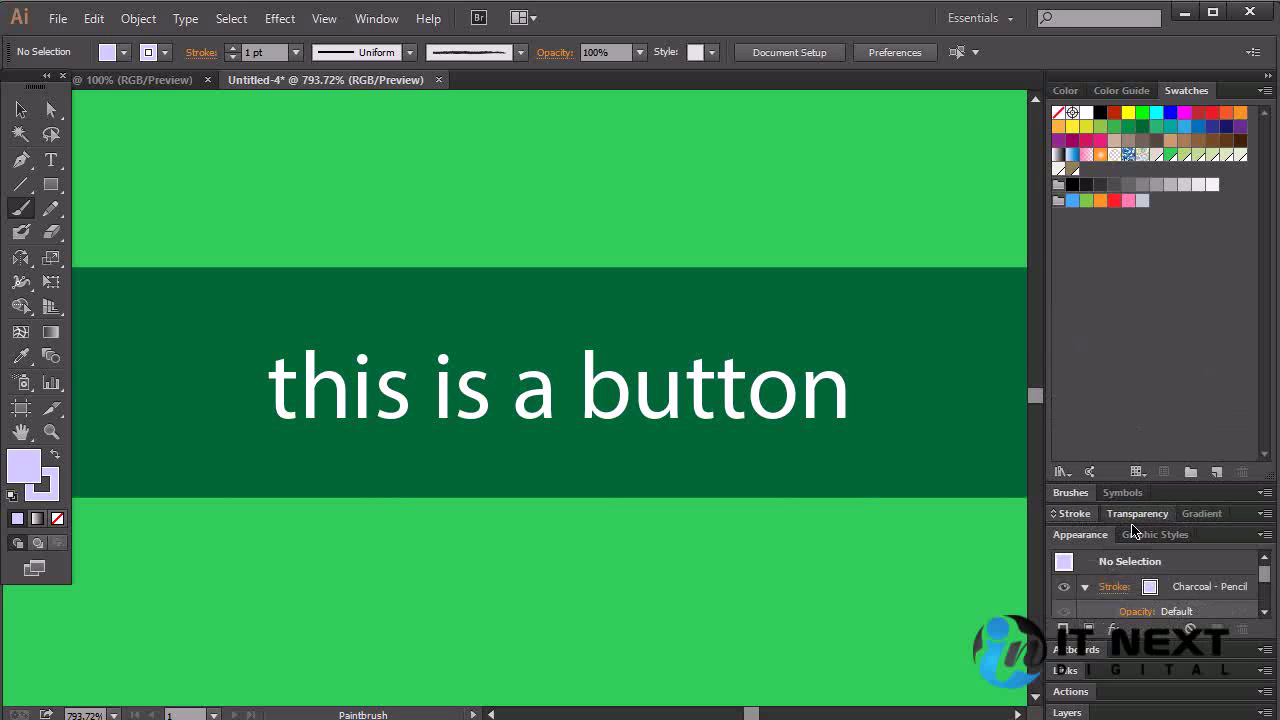
{"action": "left_click_drag", "start_coordinate": [1136, 513], "coordinate": [1128, 545]}
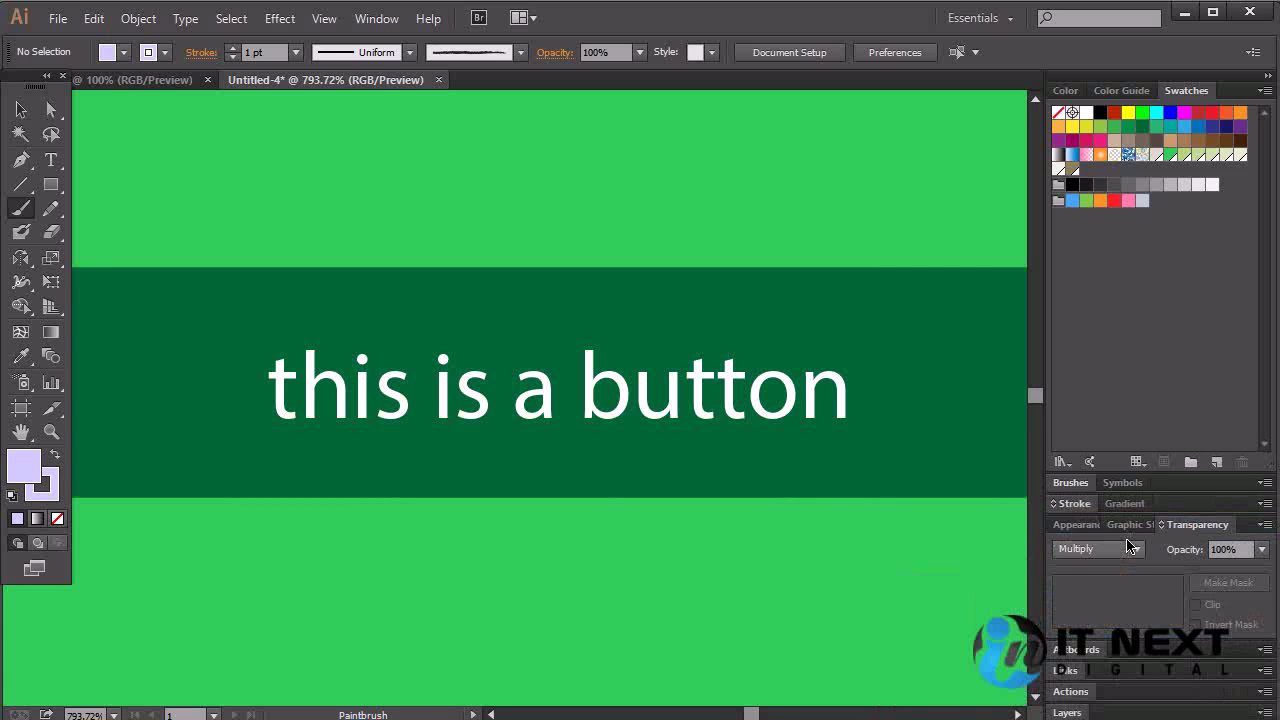
Step: Detach the Artboards and Links panels from the dock and close both of them
{"action": "left_click", "coordinate": [1100, 655]}
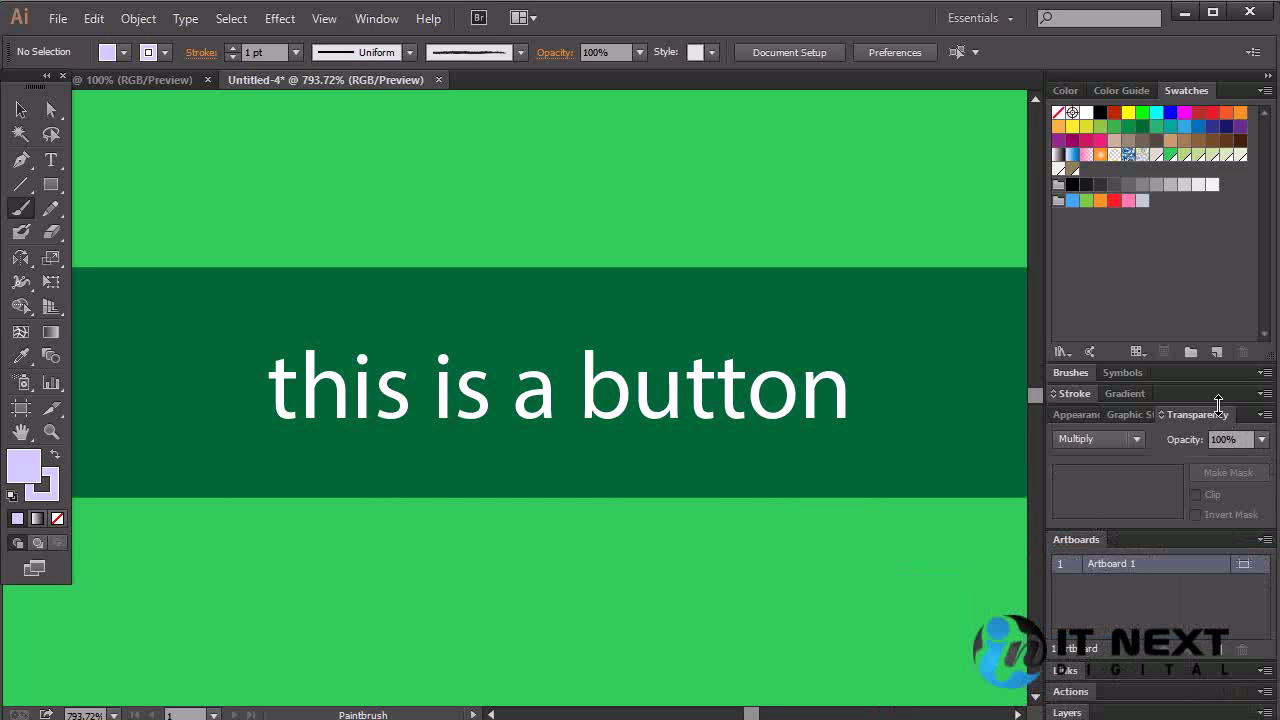
{"action": "left_click_drag", "start_coordinate": [1100, 545], "coordinate": [524, 460]}
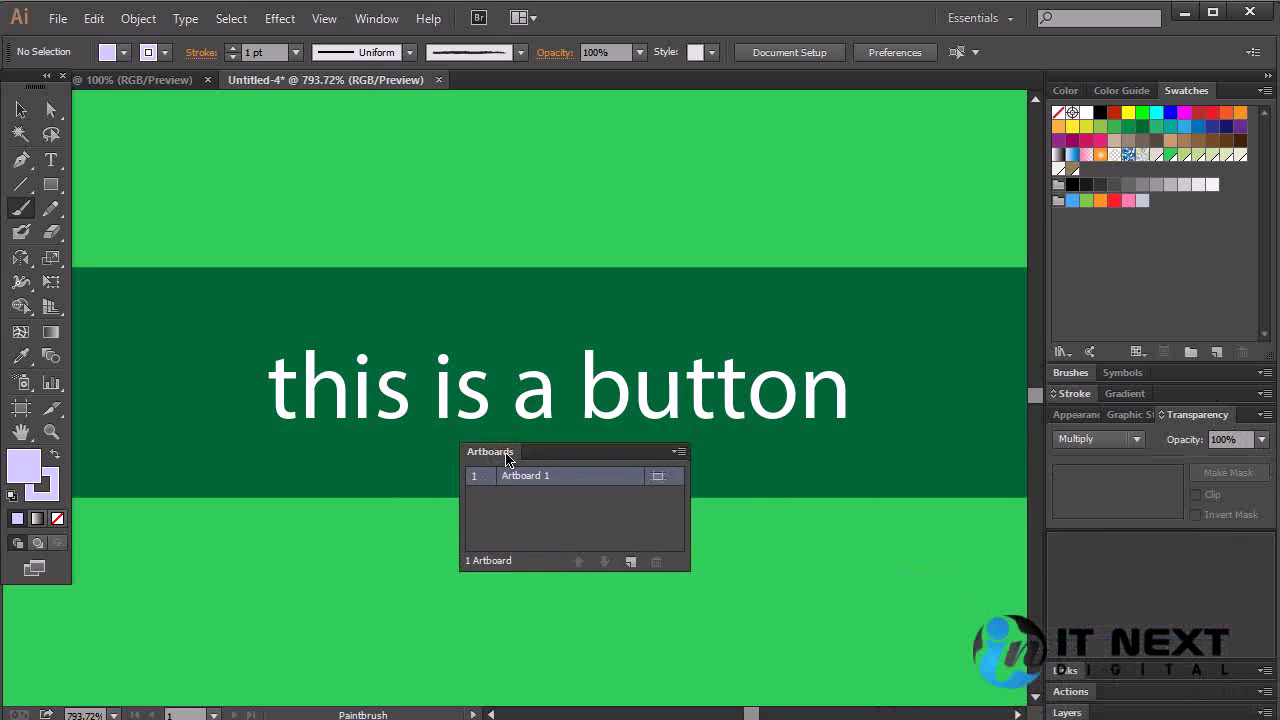
{"action": "left_click", "coordinate": [692, 436]}
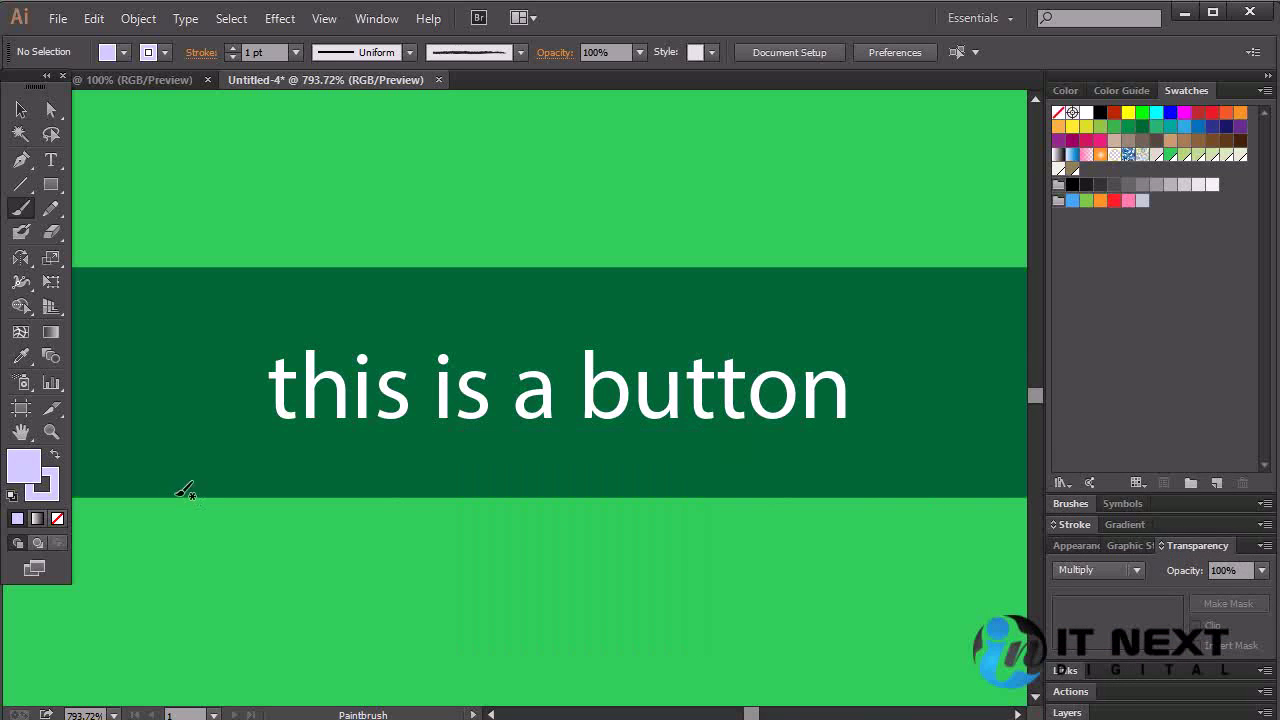
{"action": "left_click", "coordinate": [1068, 670]}
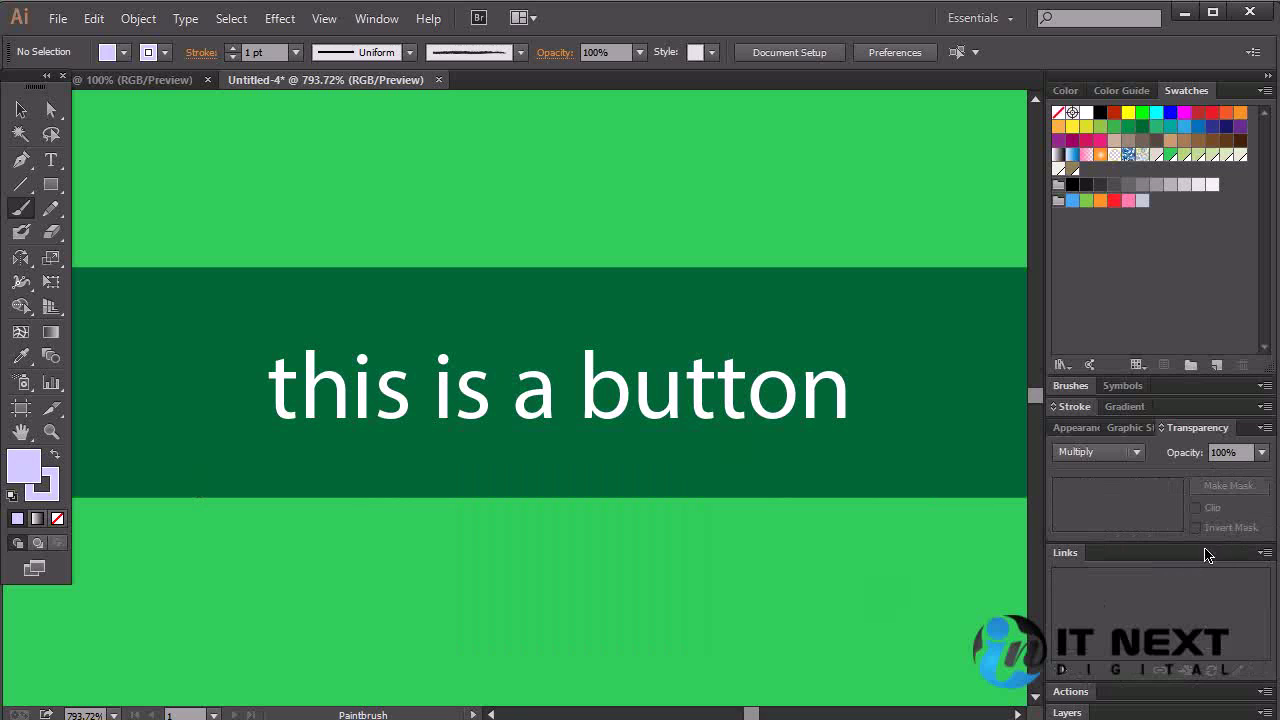
{"action": "left_click_drag", "start_coordinate": [1072, 556], "coordinate": [580, 534]}
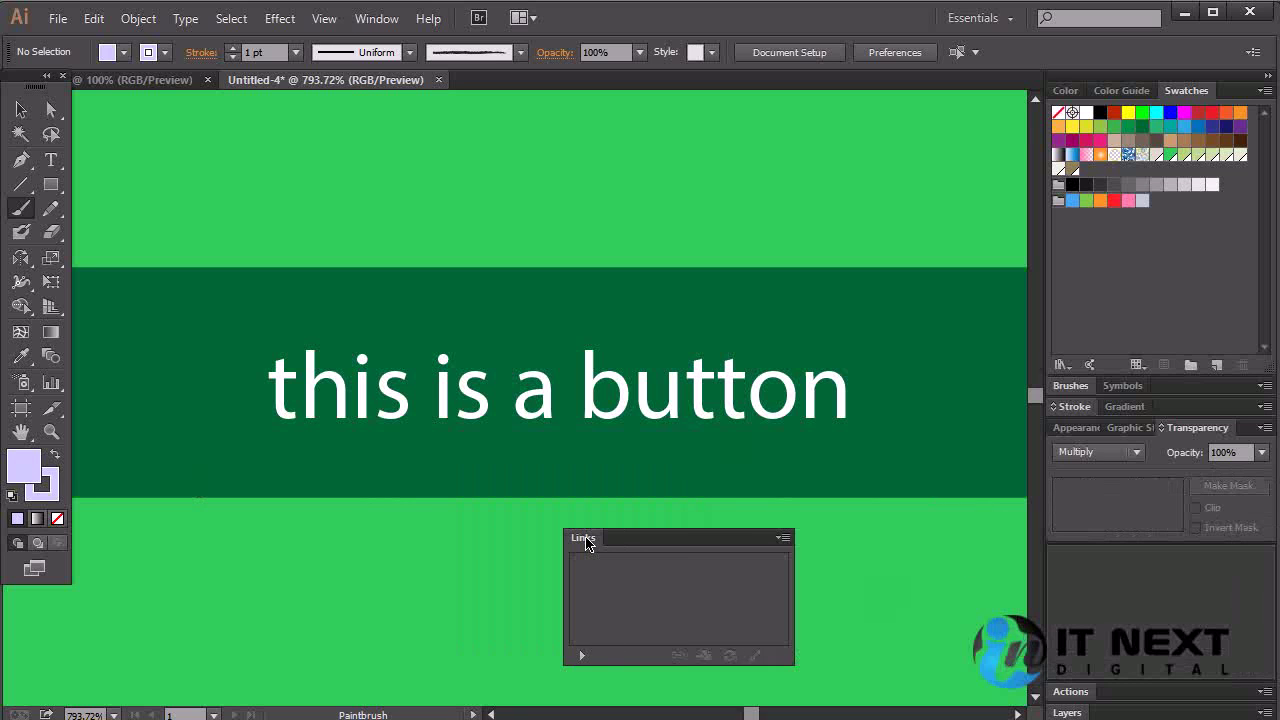
{"action": "left_click", "coordinate": [1032, 522]}
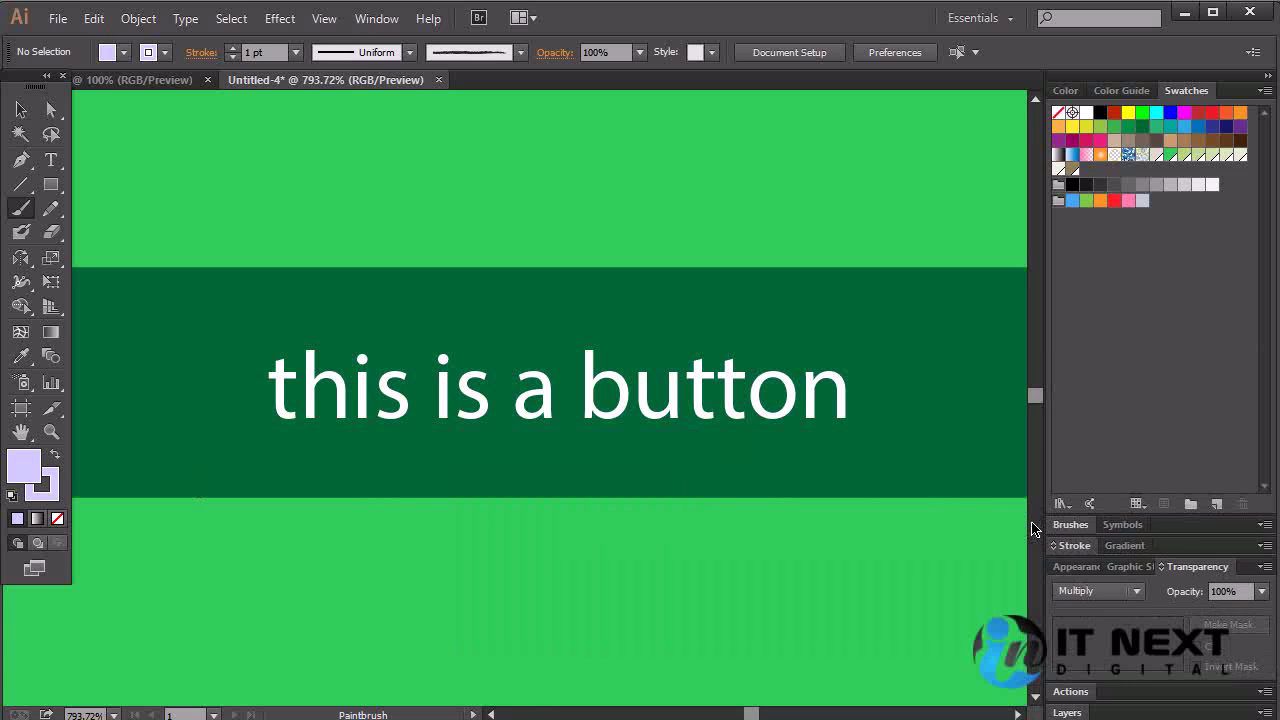
Step: Detach and close the Actions panel, and expand the Layers panel at the end of the dock
{"action": "left_click", "coordinate": [1066, 693]}
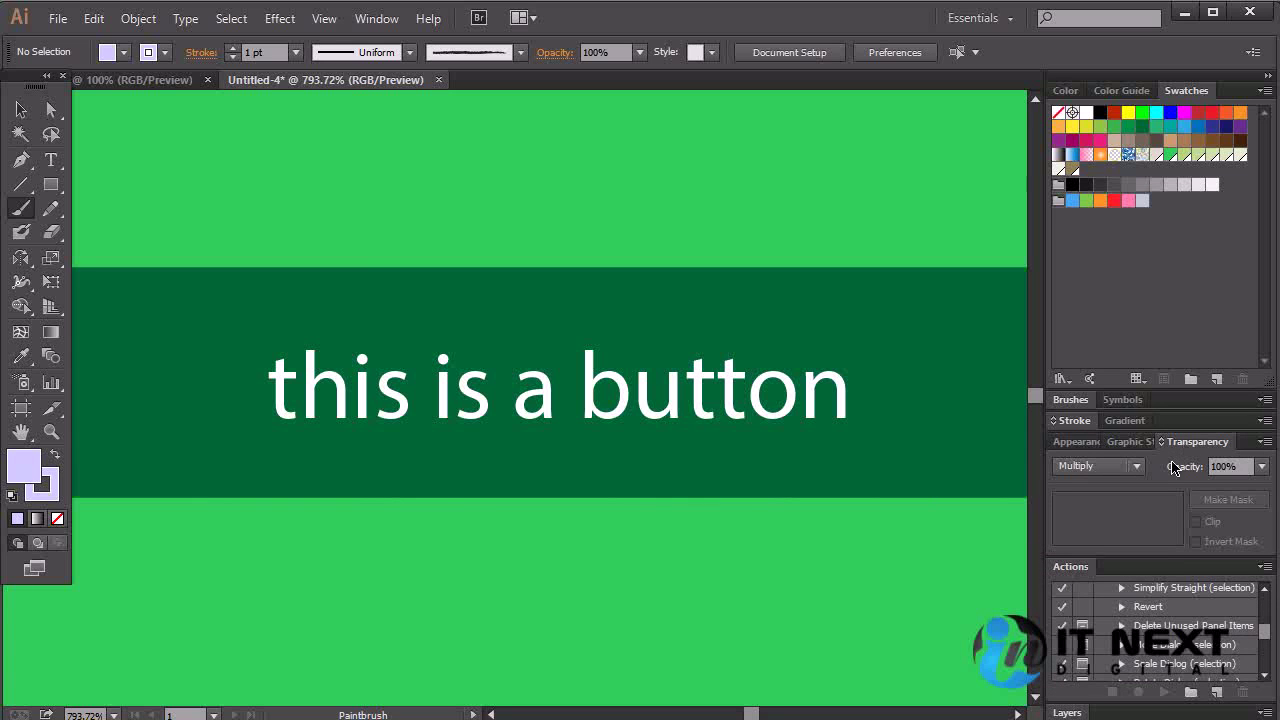
{"action": "left_click_drag", "start_coordinate": [1248, 572], "coordinate": [760, 517]}
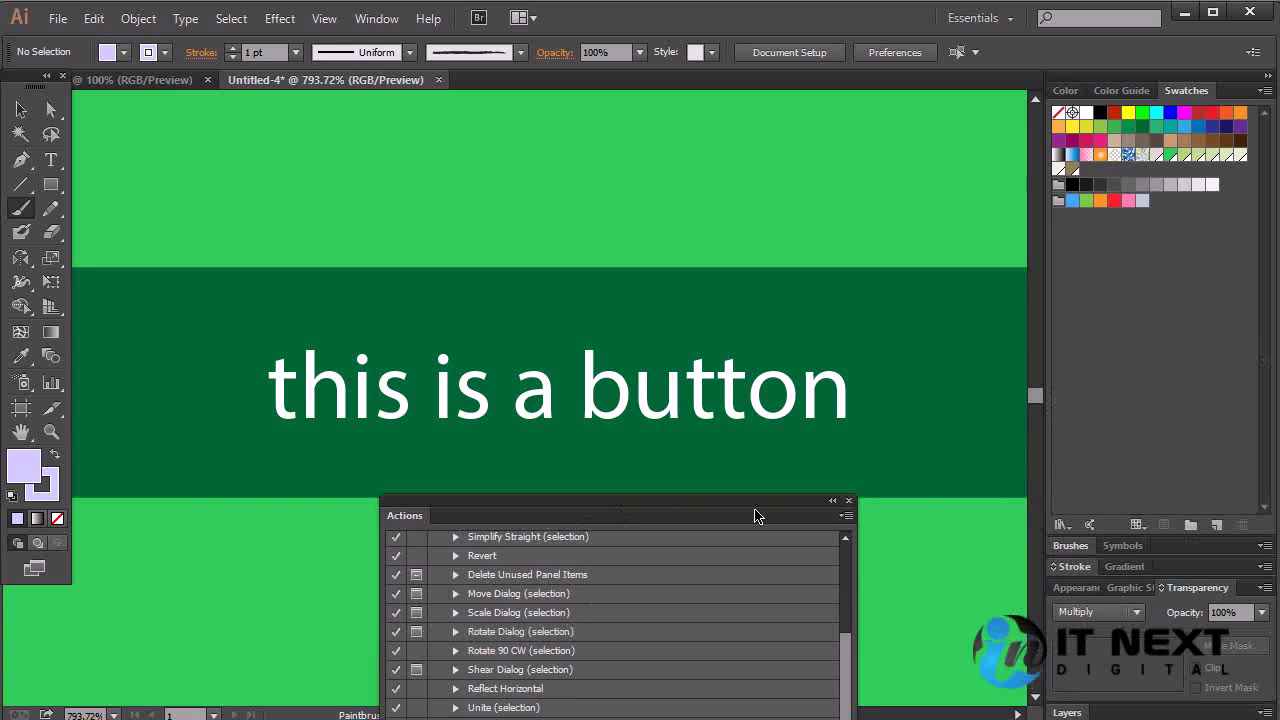
{"action": "left_click", "coordinate": [848, 505]}
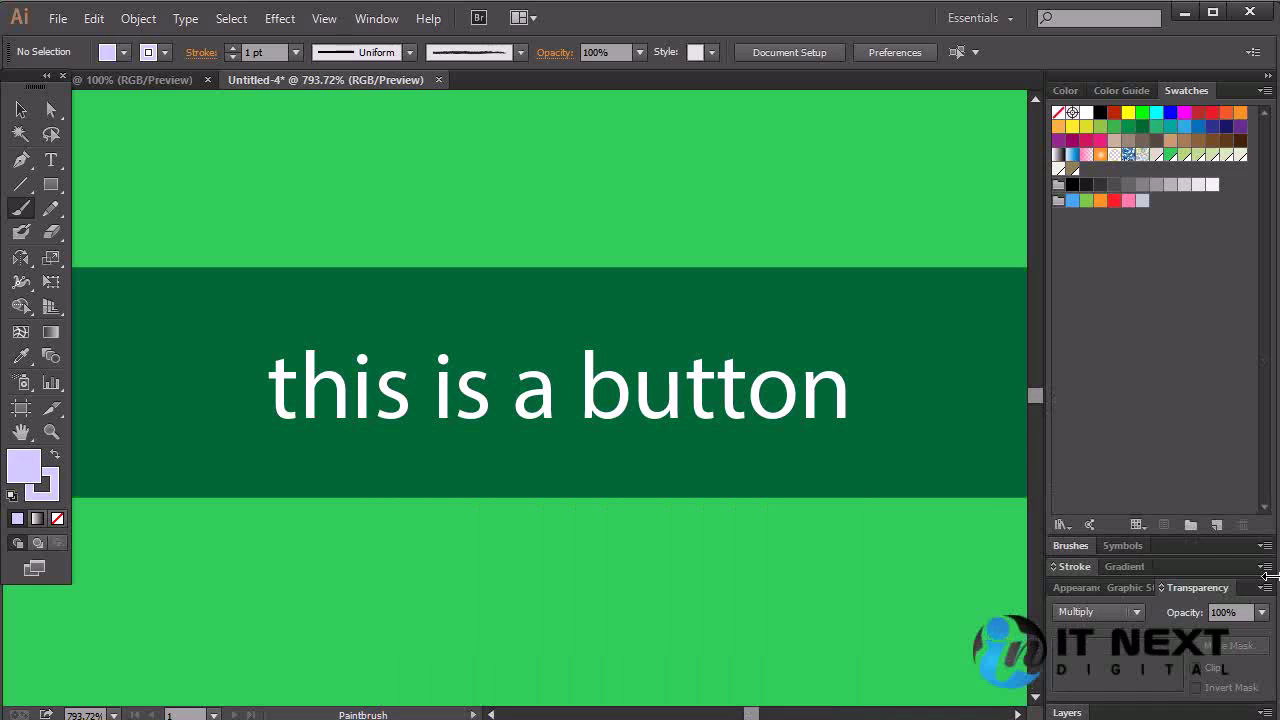
{"action": "left_click", "coordinate": [1076, 712]}
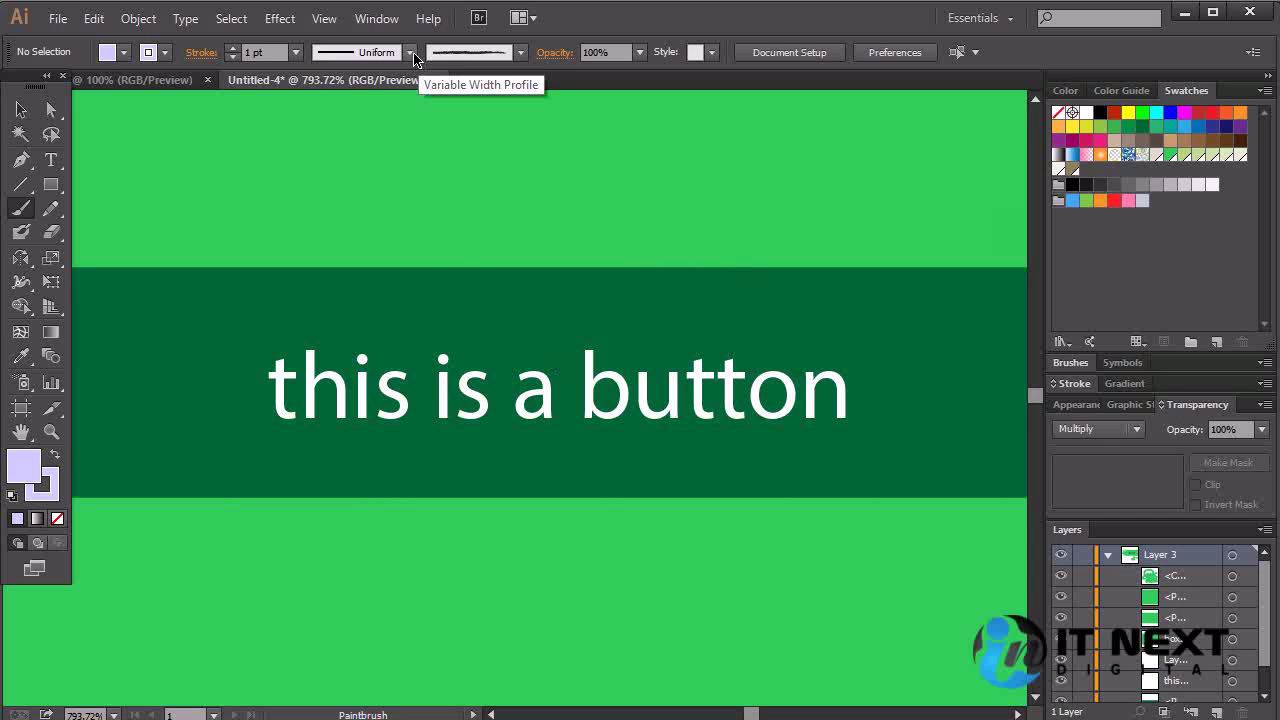
{"action": "left_click", "coordinate": [100, 19]}
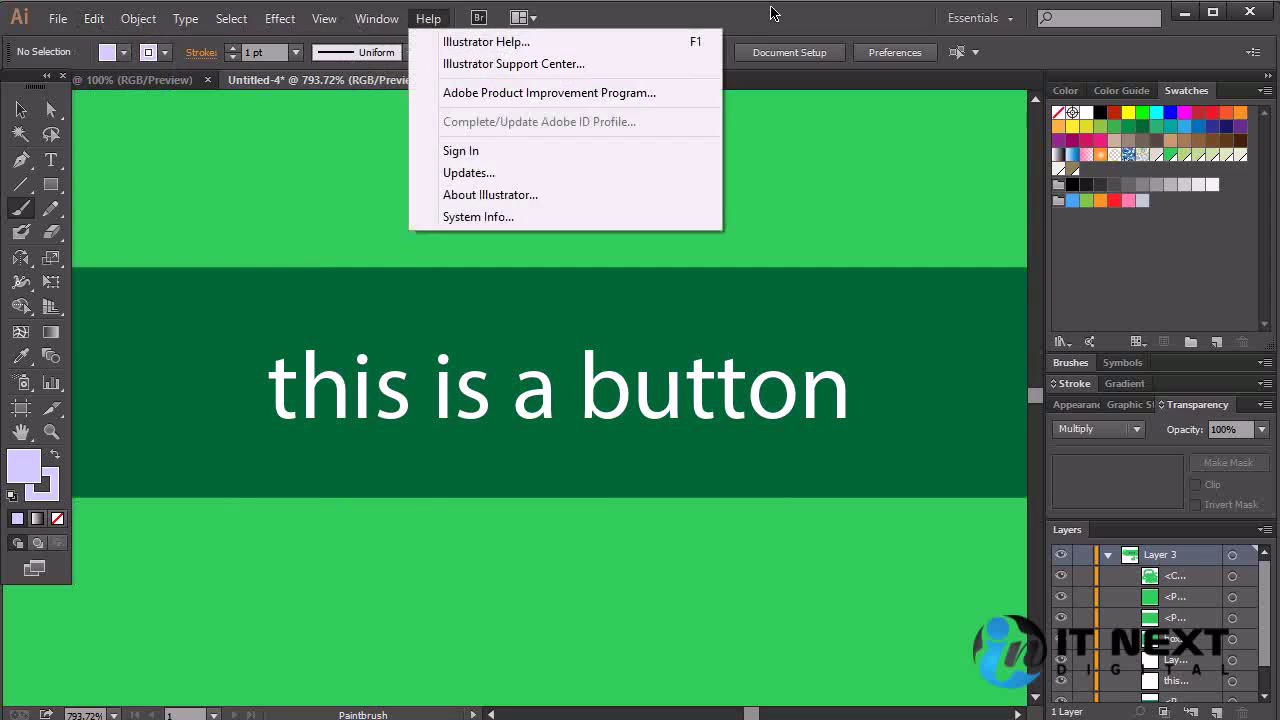
{"action": "key", "text": "Escape"}
Step: Try moving the "this is a button" text above the dark green rectangle, and undo the move
{"action": "left_click", "coordinate": [22, 110]}
{"action": "left_click", "coordinate": [560, 375]}
{"action": "left_click_drag", "start_coordinate": [657, 398], "coordinate": [631, 191]}
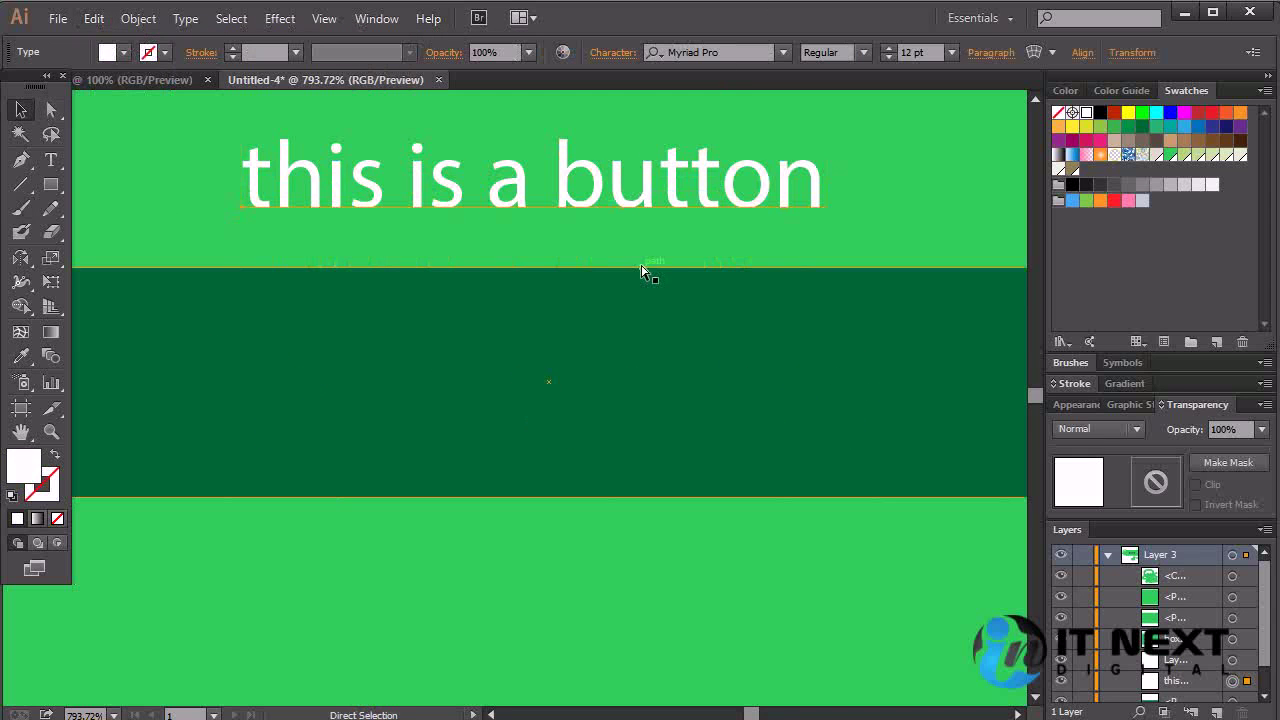
{"action": "key", "text": "ctrl+z"}
Step: Move the button text above the dark green rectangle again and from there to below it, and undo the moves
{"action": "left_click_drag", "start_coordinate": [655, 398], "coordinate": [628, 200]}
{"action": "left_click_drag", "start_coordinate": [698, 176], "coordinate": [793, 536]}
{"action": "key", "text": "ctrl+z"}
{"action": "key", "text": "ctrl+z"}
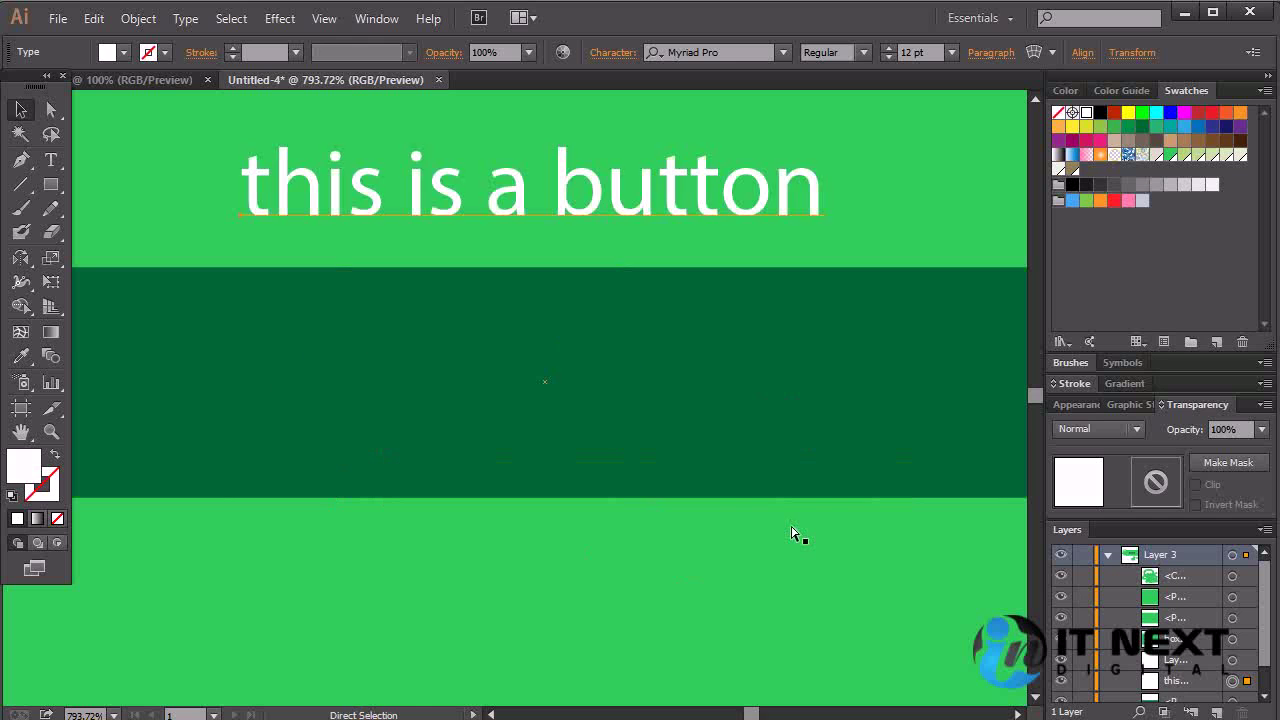
Step: Redo the undone moves so that the button text sits below the dark green rectangle again
{"action": "key", "text": "ctrl+shift+z"}
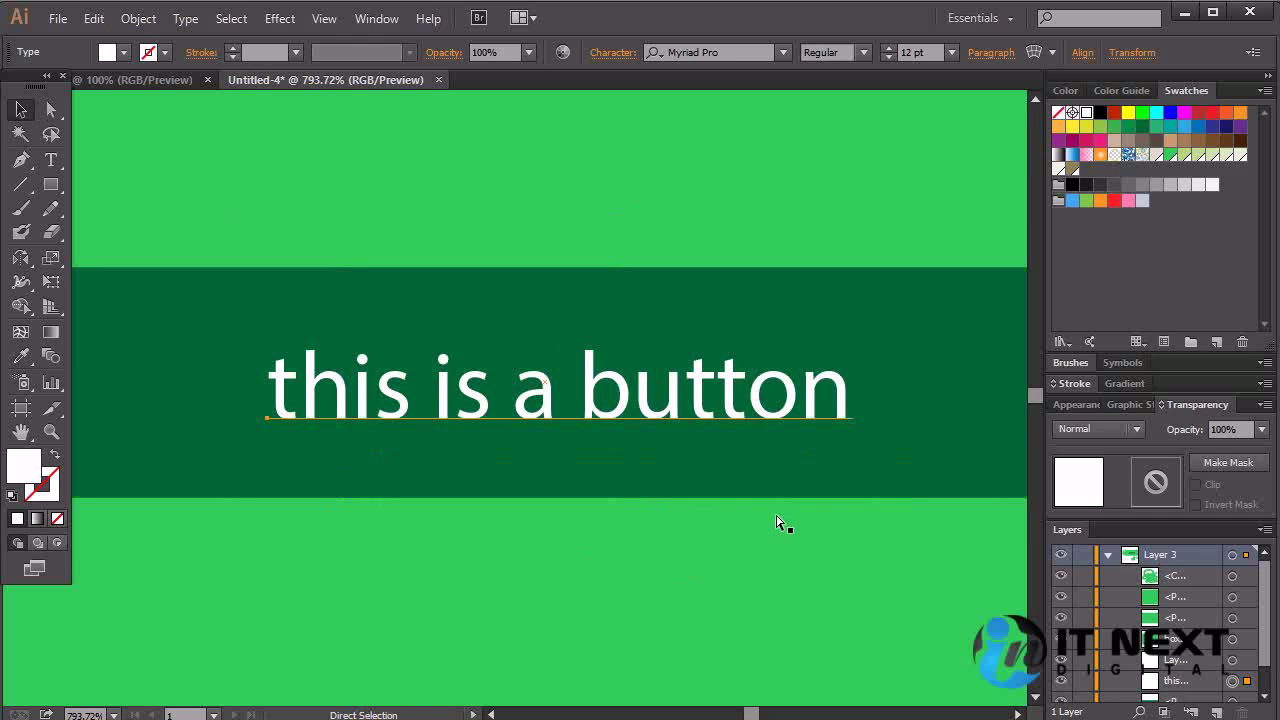
{"action": "key", "text": "ctrl+z"}
{"action": "key", "text": "ctrl+shift+z"}
{"action": "key", "text": "ctrl+shift+z"}
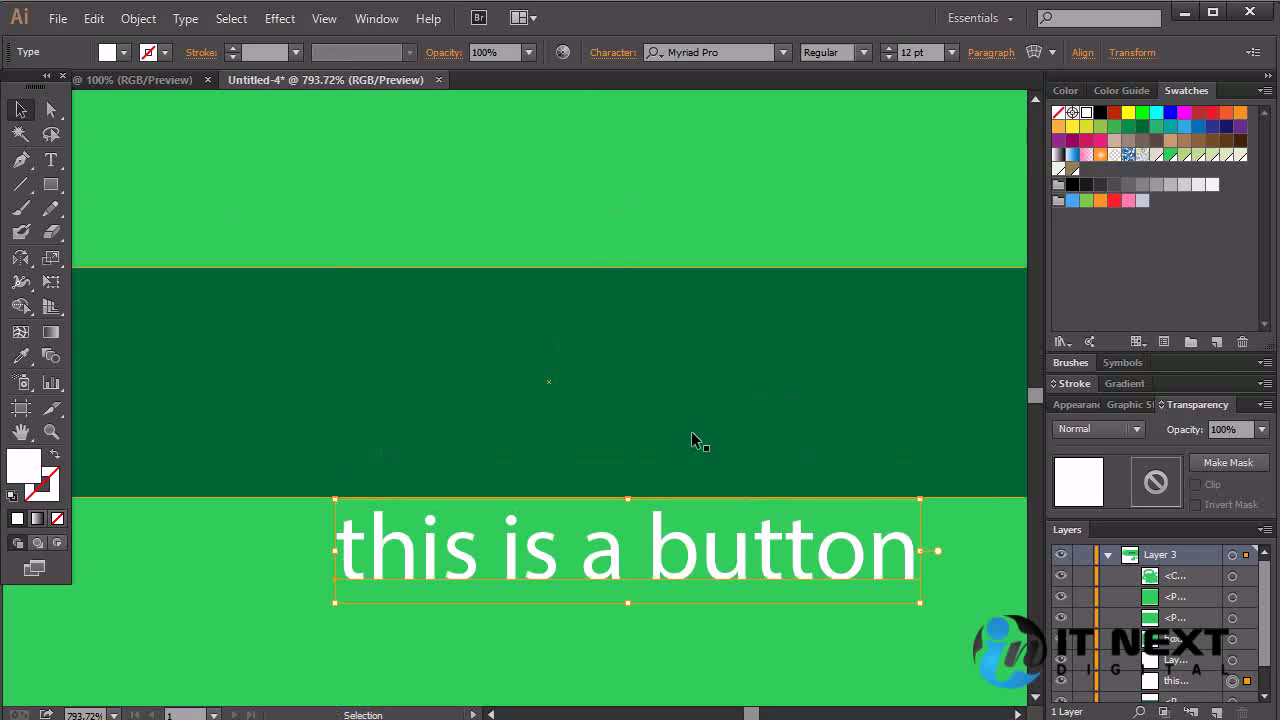
Step: Switch the artwork to outline view and back to preview, and keep the Selection tool active
{"action": "key", "text": "a"}
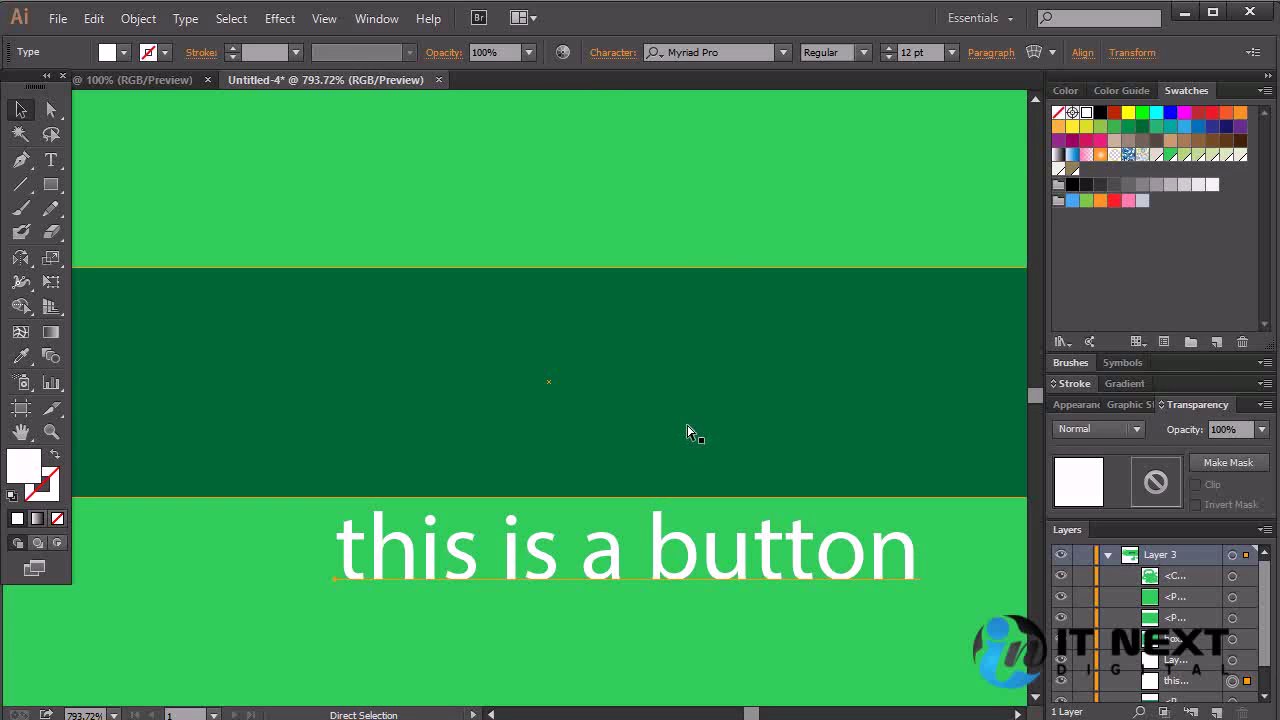
{"action": "key", "text": "v"}
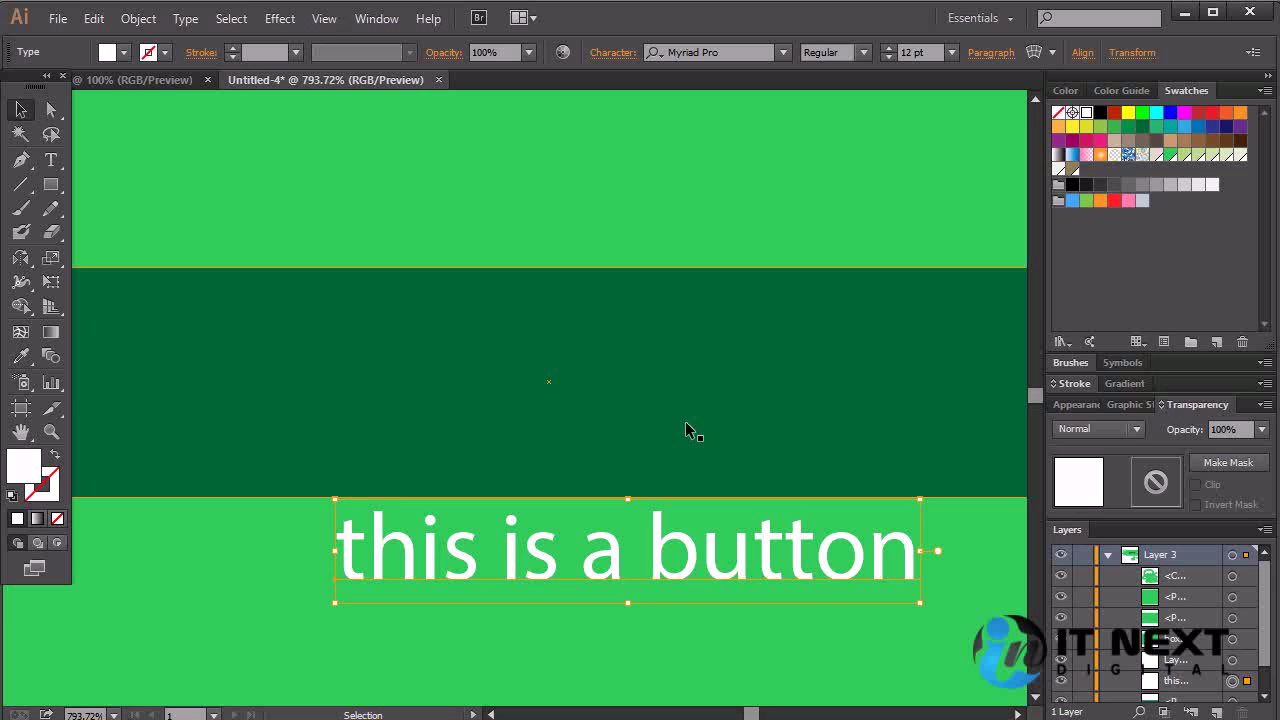
{"action": "key", "text": "ctrl+y"}
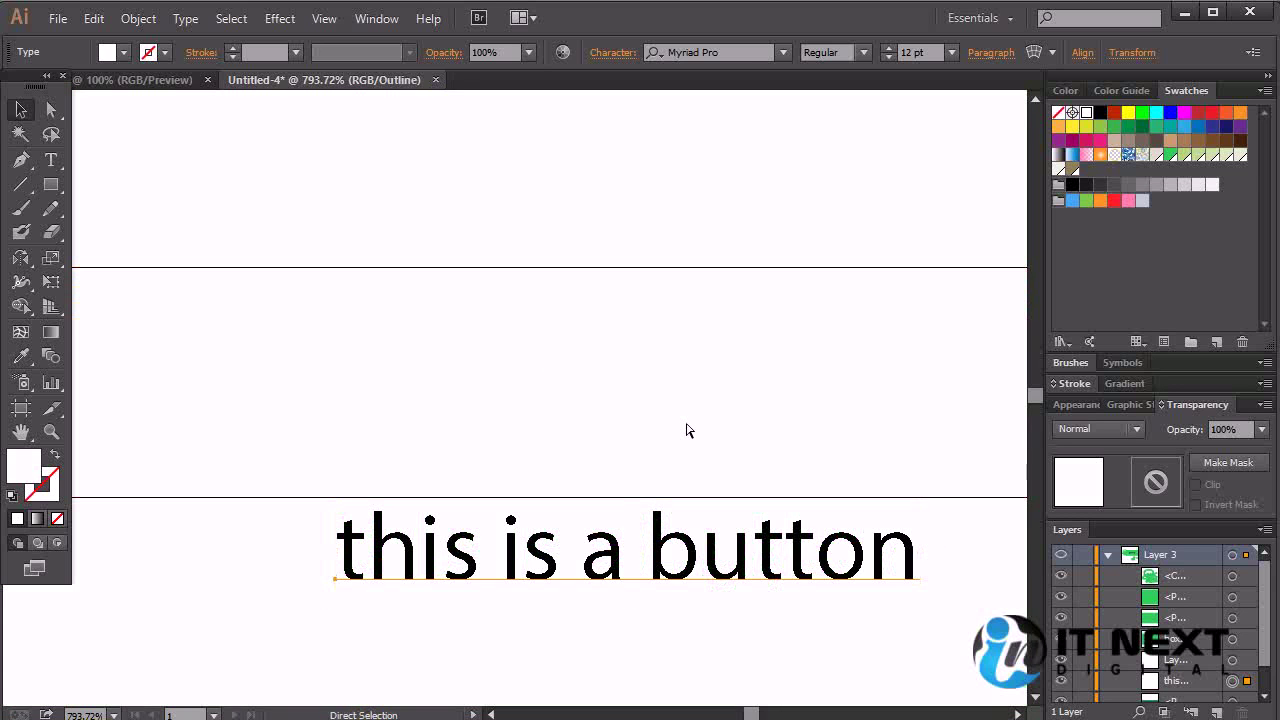
{"action": "key", "text": "ctrl+y"}
{"action": "key", "text": "v"}
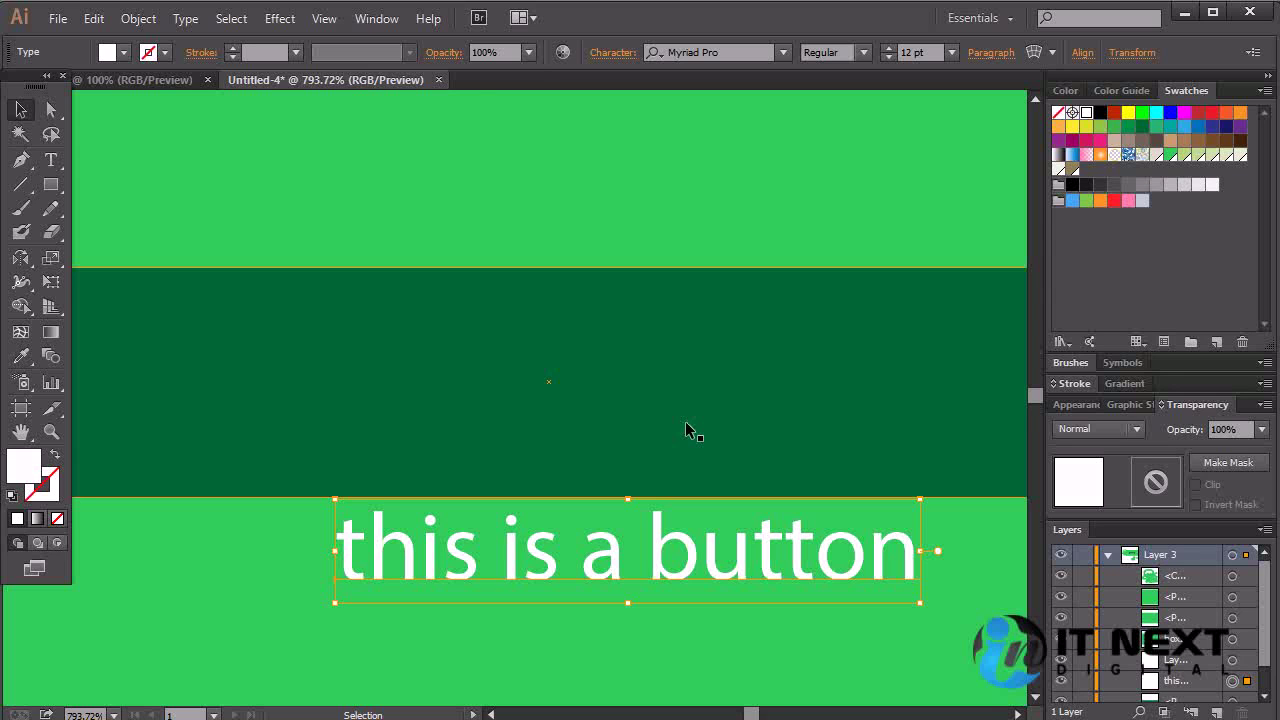
Step: Cut the "this is a button" text and paste it back into the artwork
{"action": "left_click", "coordinate": [93, 19]}
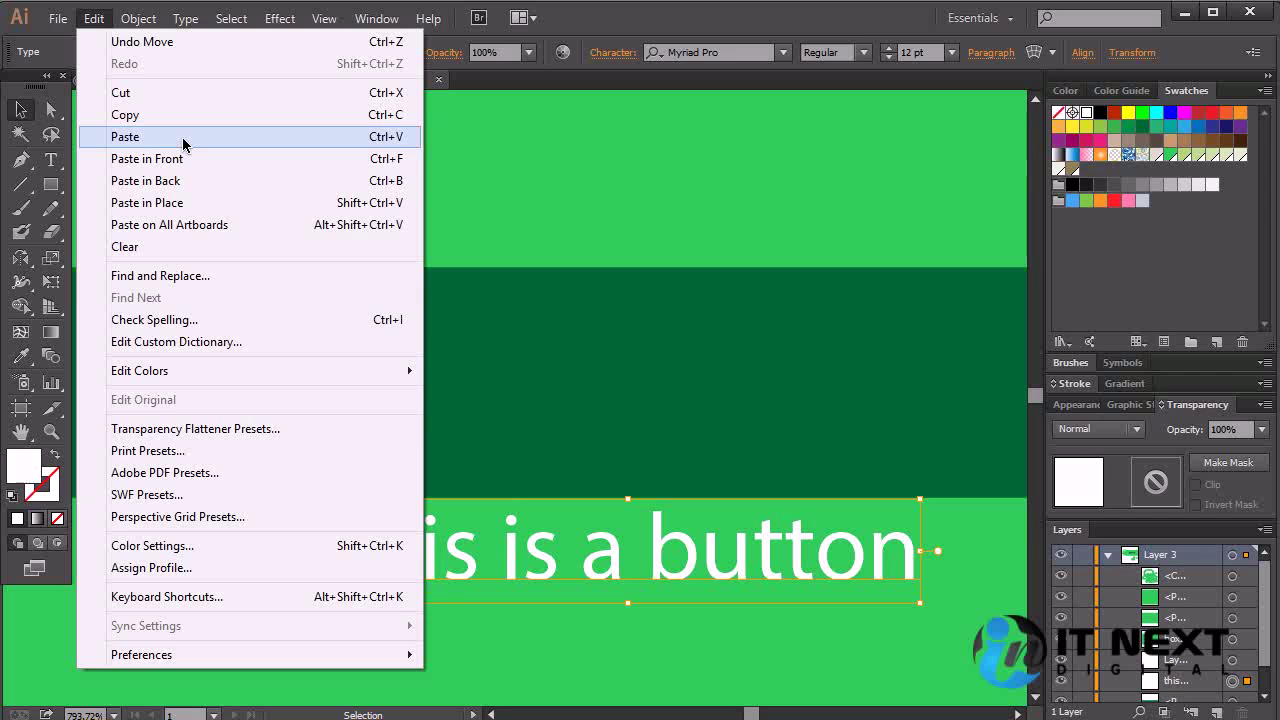
{"action": "left_click", "coordinate": [183, 92]}
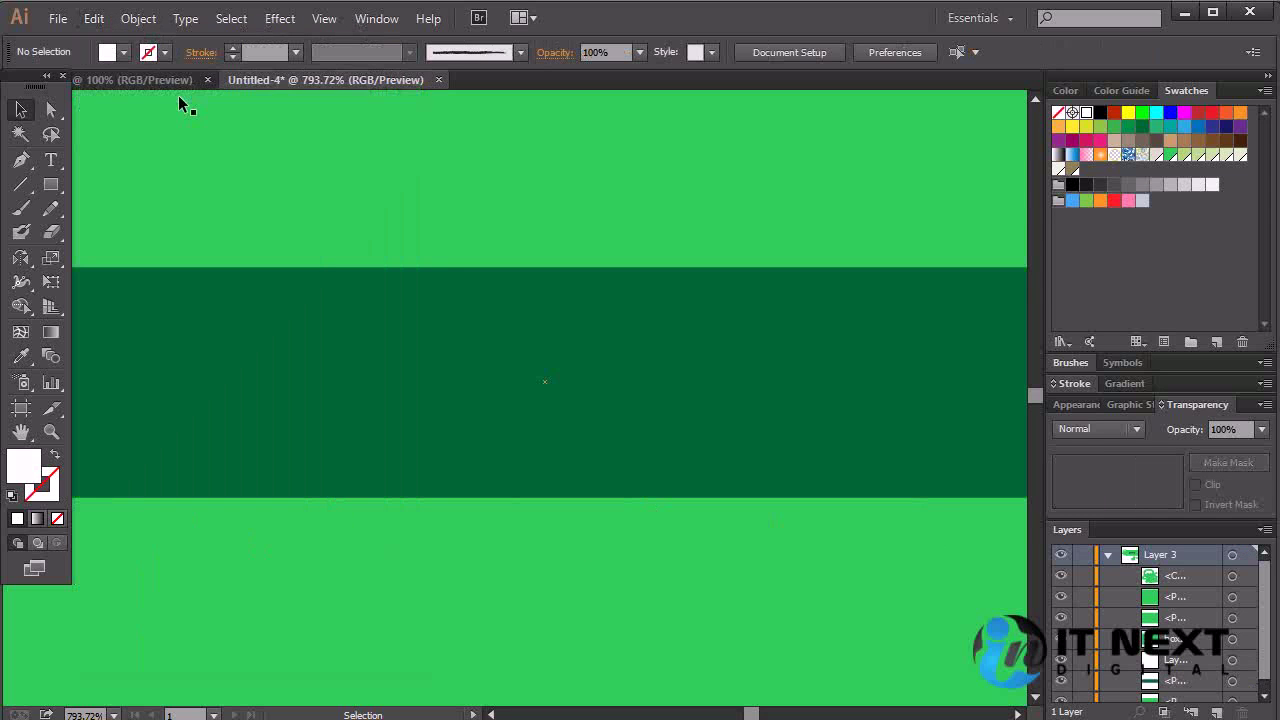
{"action": "left_click", "coordinate": [94, 18]}
{"action": "left_click", "coordinate": [148, 136]}
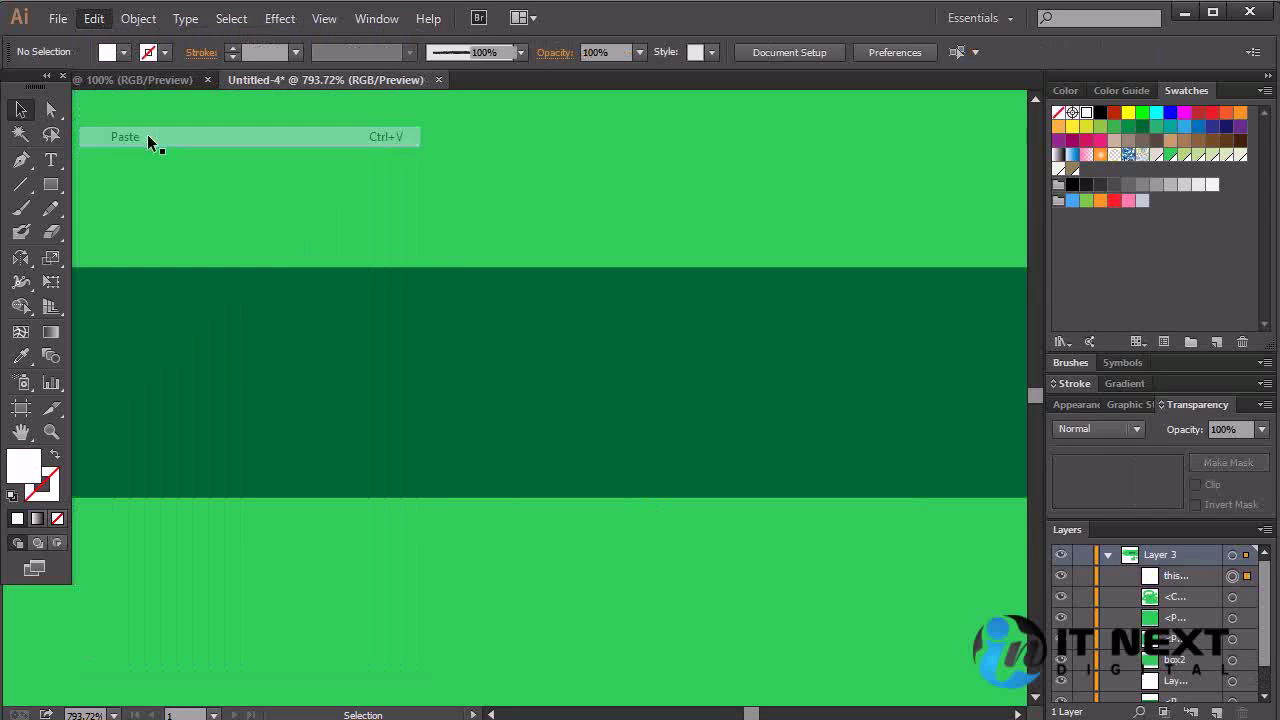
Step: Try pasting the text on all artboards, undo that, and move the button text below the dark green rectangle
{"action": "left_click", "coordinate": [97, 19]}
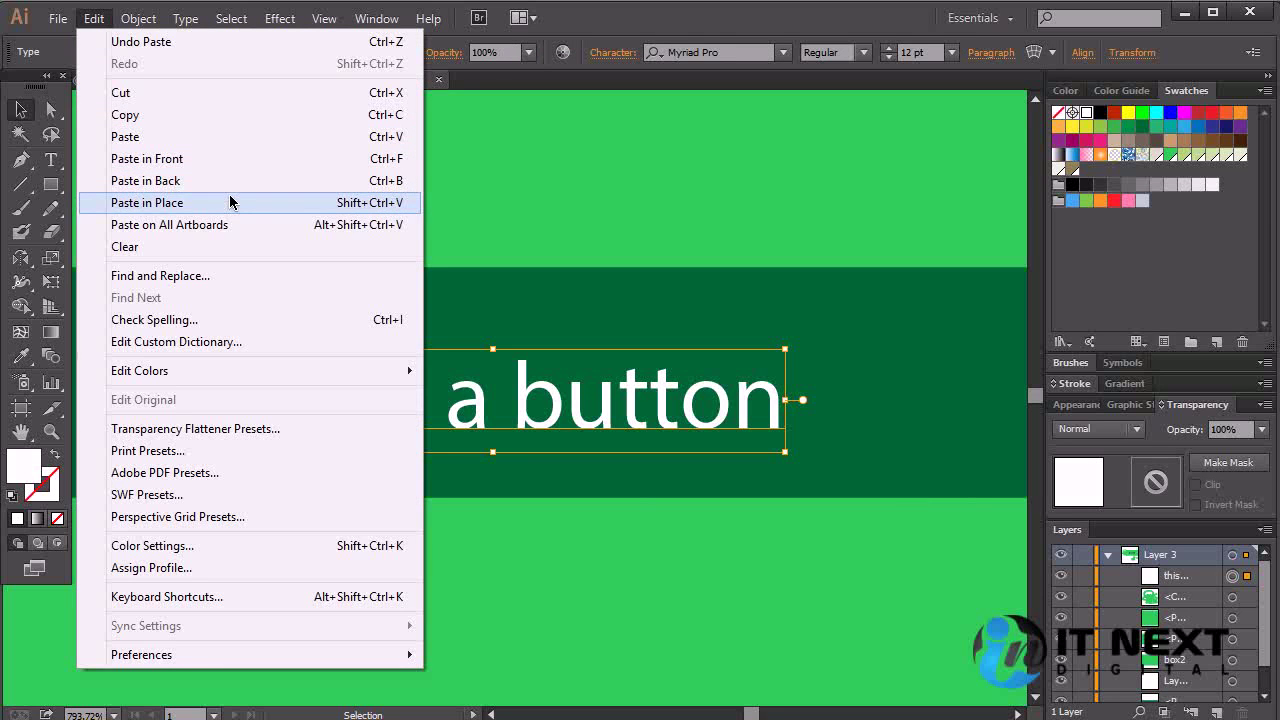
{"action": "left_click", "coordinate": [233, 225]}
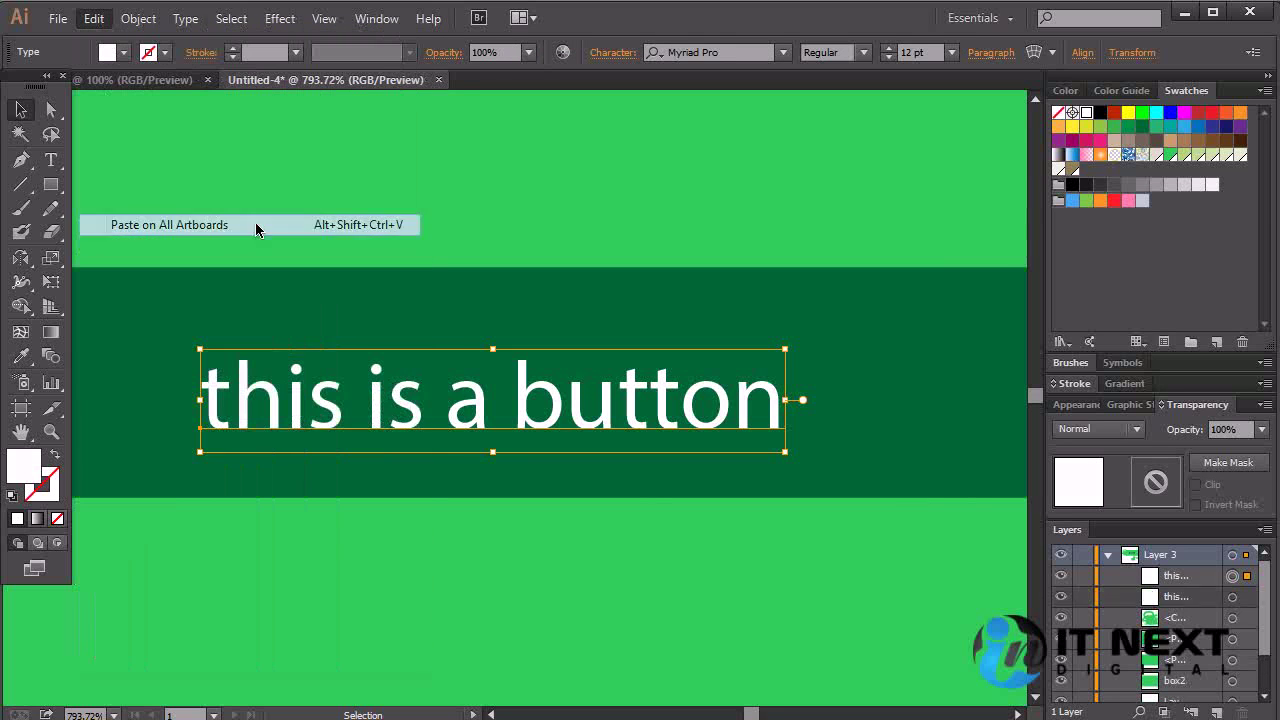
{"action": "key", "text": "ctrl+z"}
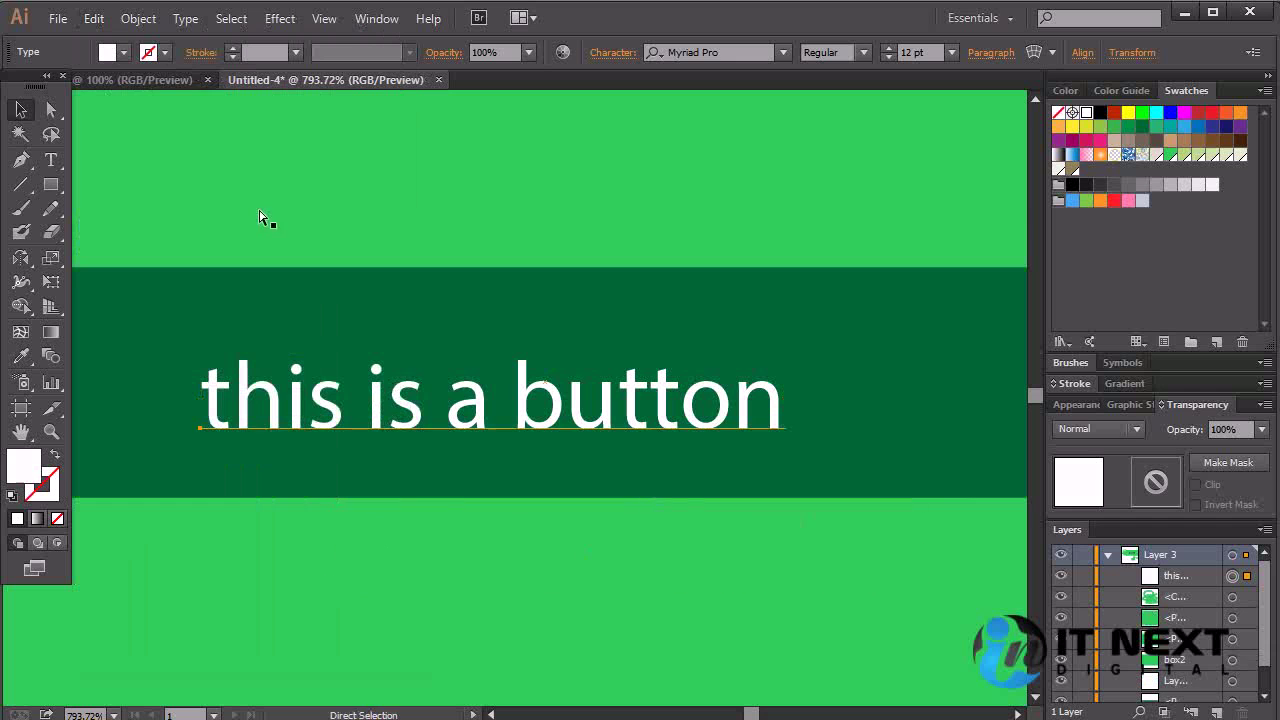
{"action": "left_click_drag", "start_coordinate": [639, 395], "coordinate": [588, 547]}
{"action": "key", "text": "ctrl+shift+a"}
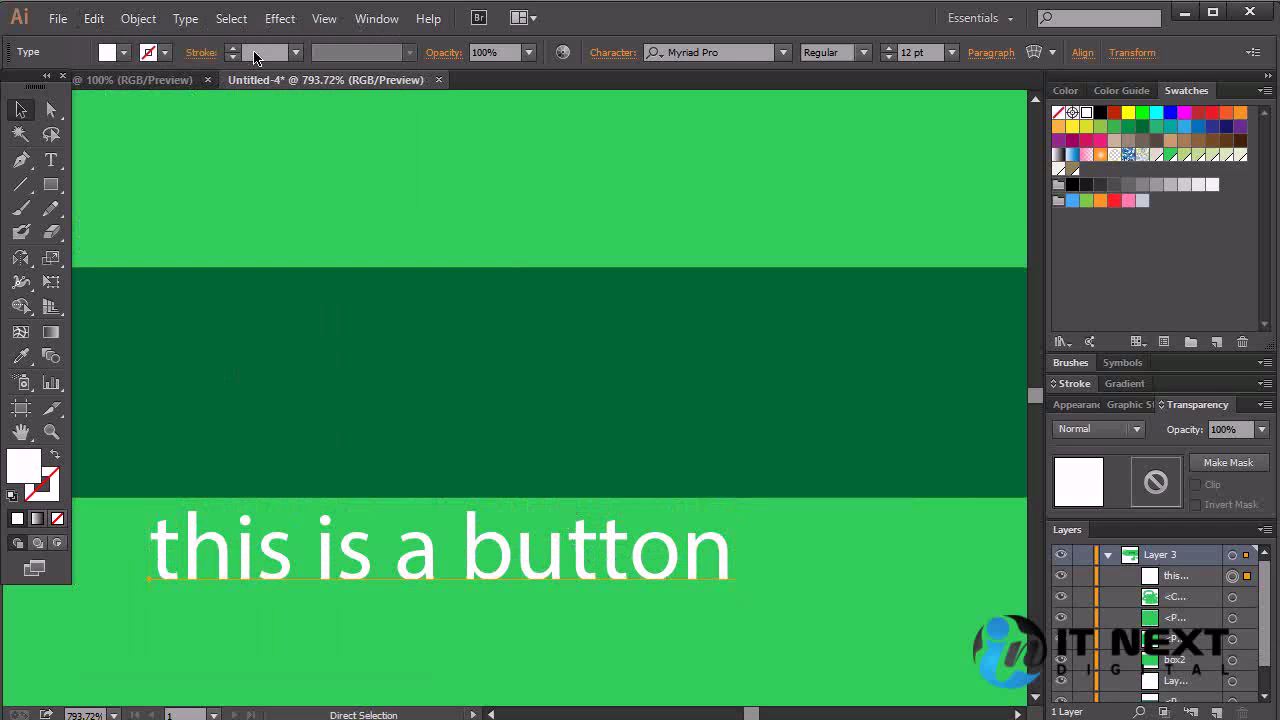
Step: Try pasting a copy of the text in front and moving it onto the dark green rectangle, and delete the copy
{"action": "left_click", "coordinate": [105, 22]}
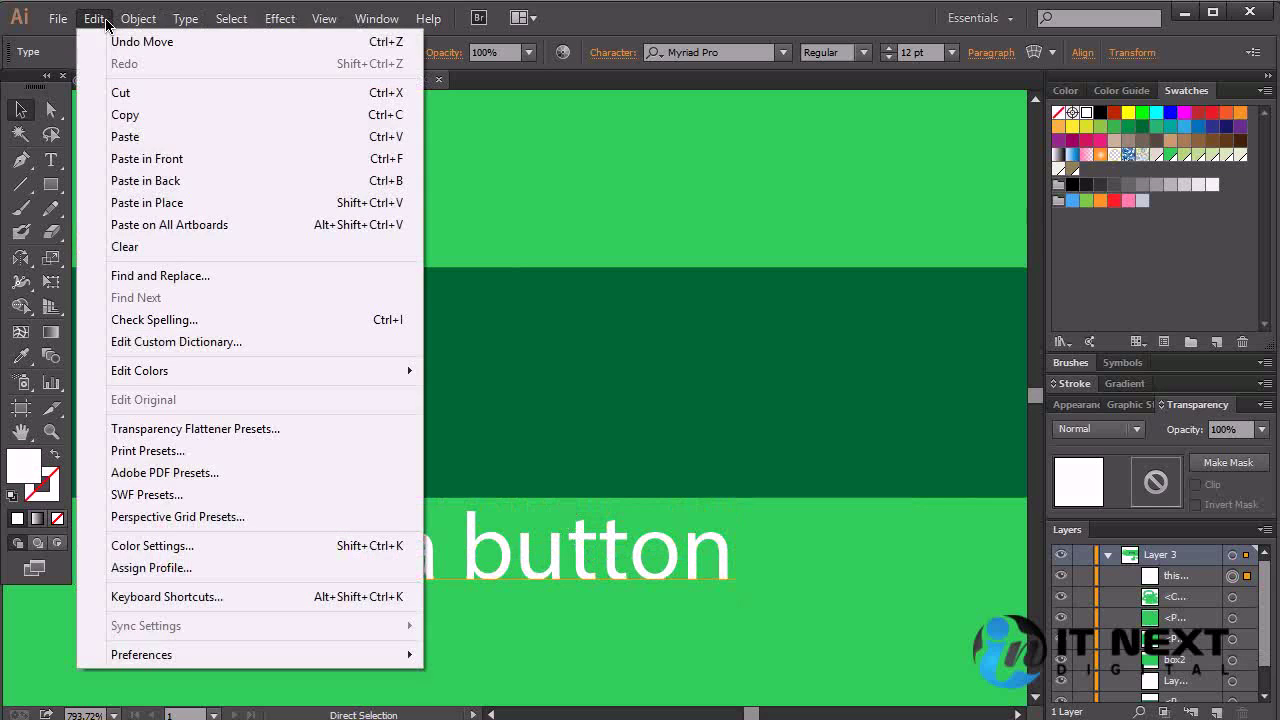
{"action": "left_click", "coordinate": [391, 162]}
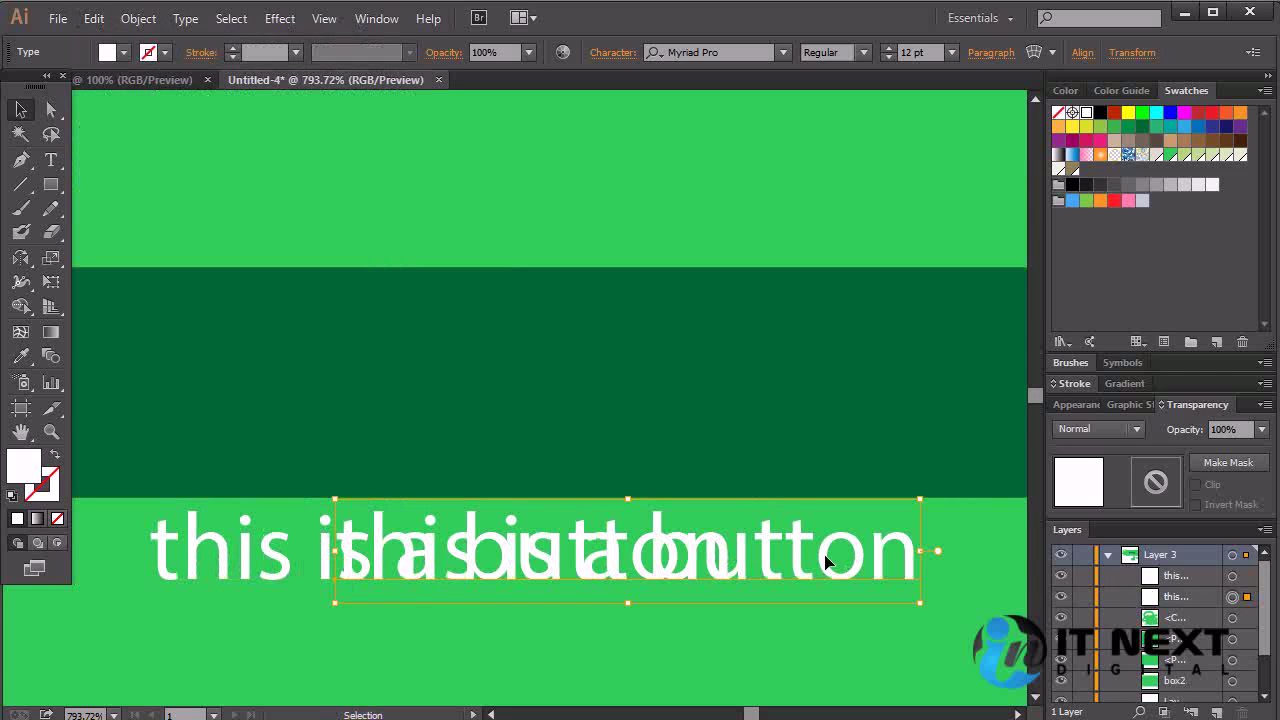
{"action": "left_click_drag", "start_coordinate": [822, 562], "coordinate": [755, 352]}
{"action": "key", "text": "Delete"}
Step: Paste the cut text in back of the dark green rectangle and move the copy up behind the rectangle
{"action": "left_click", "coordinate": [740, 347]}
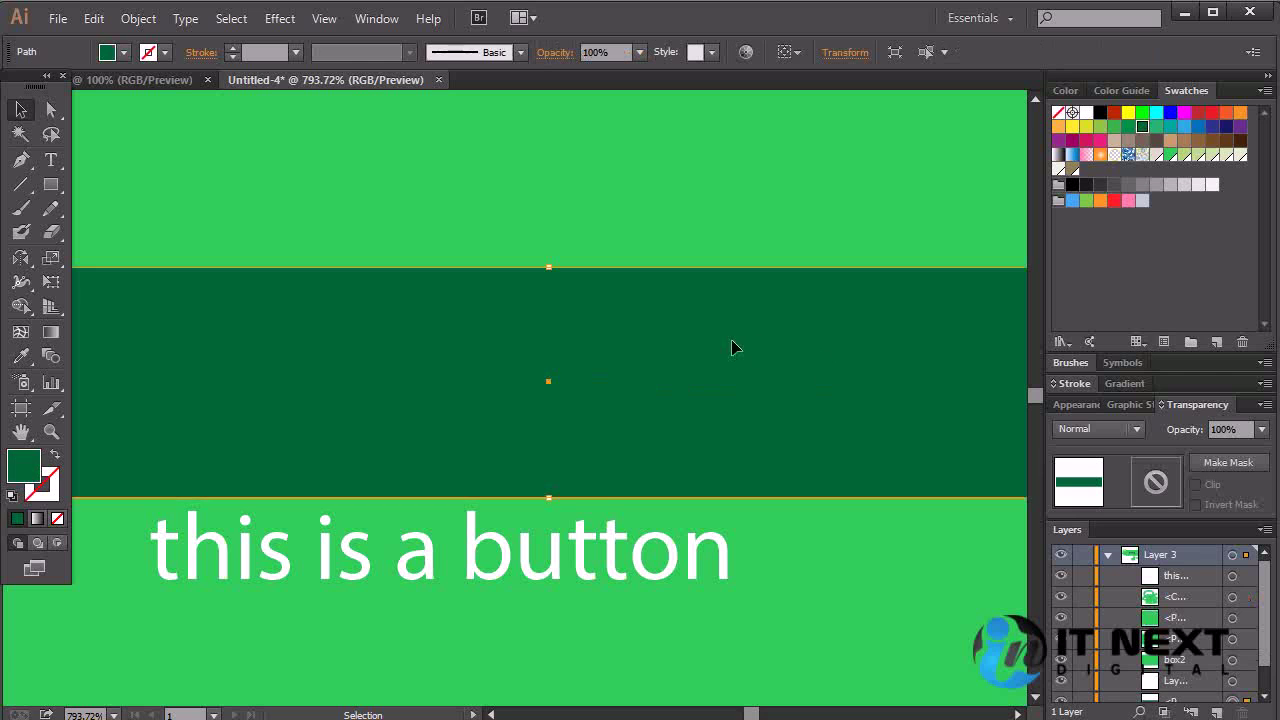
{"action": "left_click", "coordinate": [88, 20]}
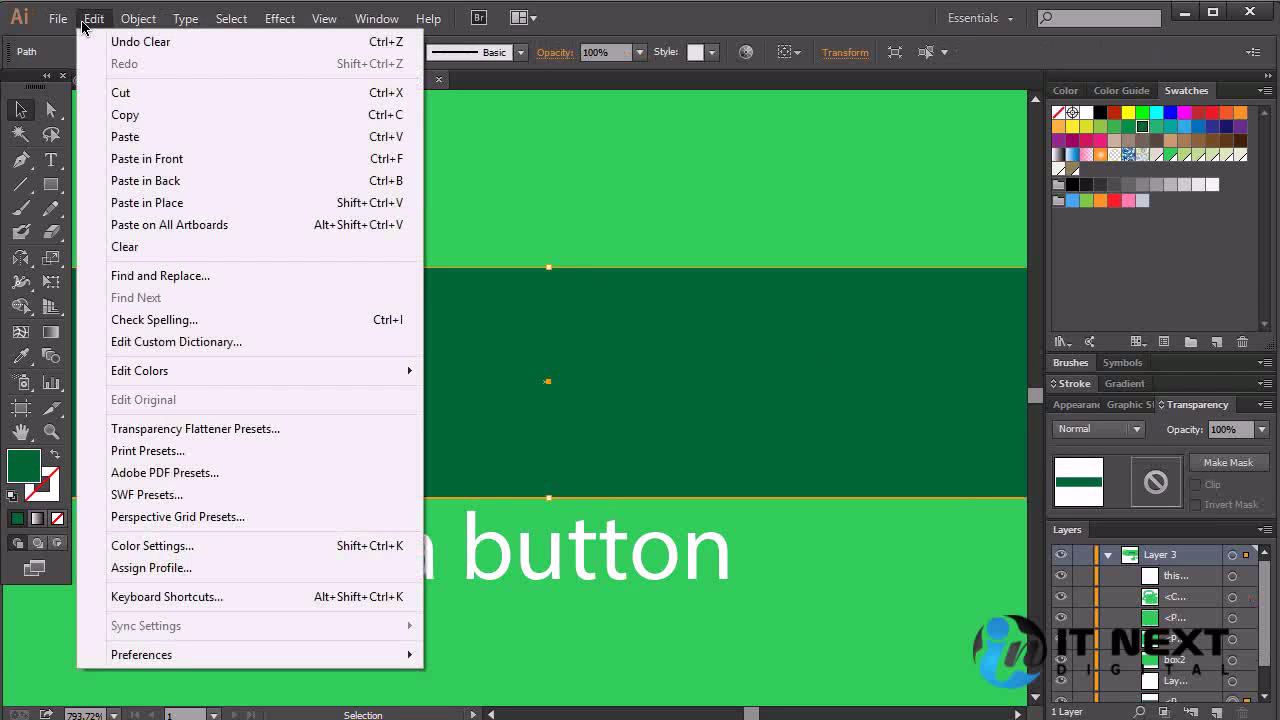
{"action": "left_click", "coordinate": [212, 182]}
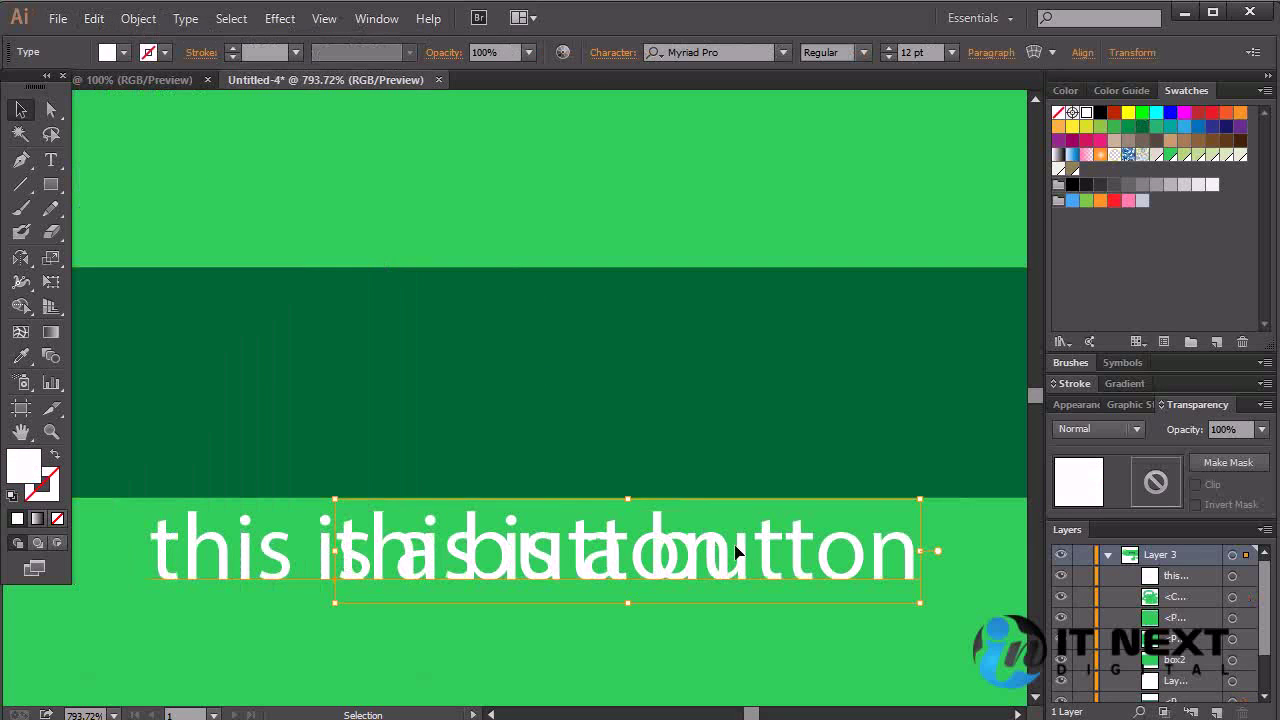
{"action": "left_click", "coordinate": [814, 390]}
{"action": "left_click_drag", "start_coordinate": [787, 553], "coordinate": [794, 428]}
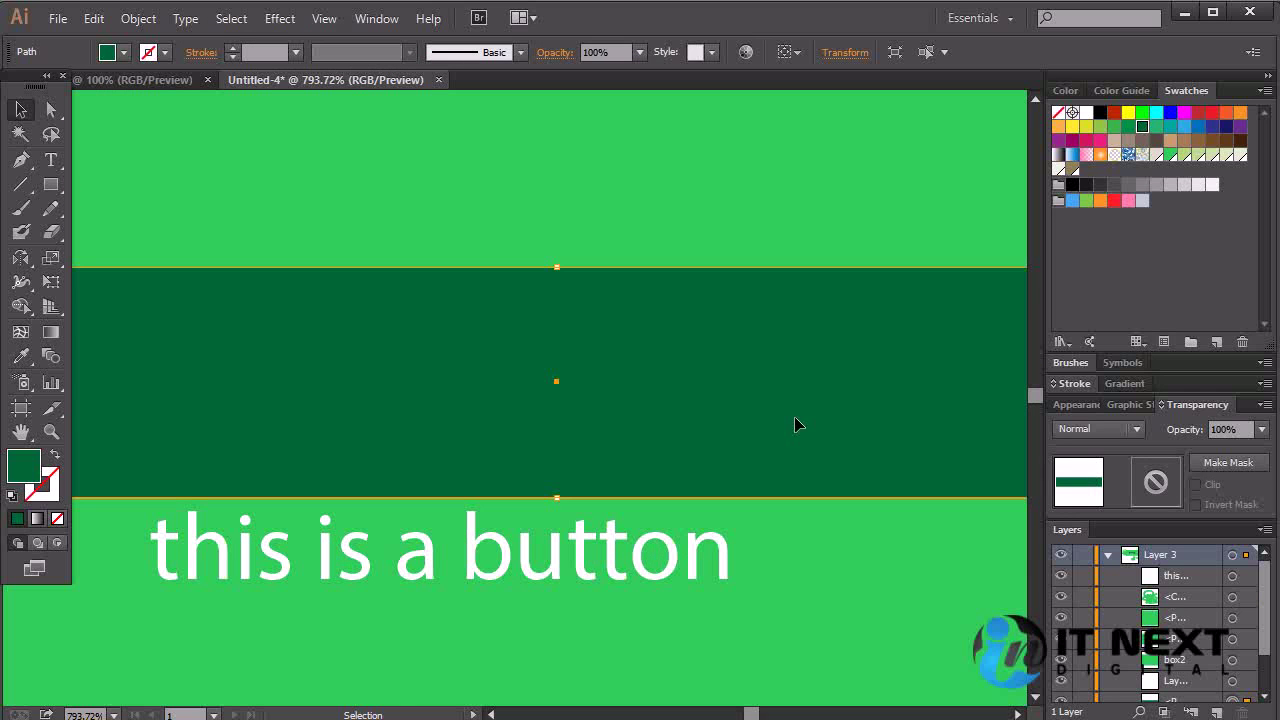
Step: Undo and redo the last move at the dark green rectangle twice
{"action": "key", "text": "ctrl+z"}
{"action": "key", "text": "ctrl+shift+z"}
{"action": "key", "text": "ctrl+z"}
{"action": "key", "text": "ctrl+shift+z"}
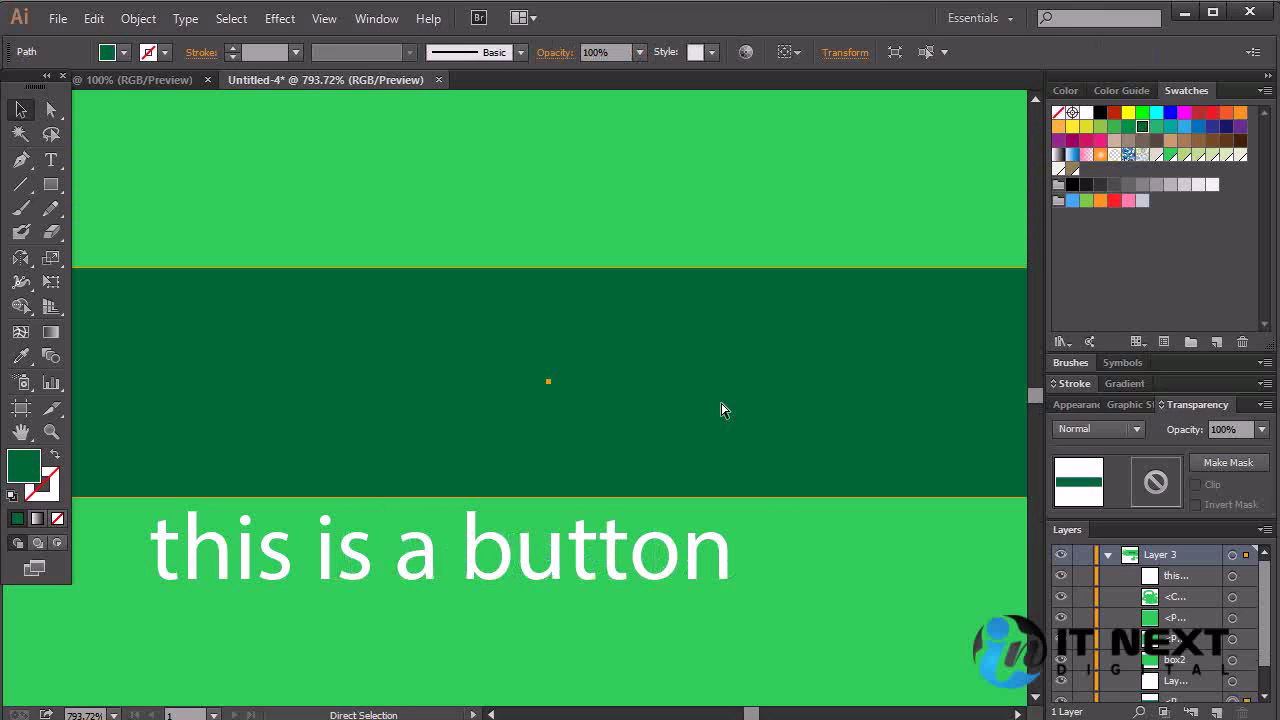
Step: Draw a rectangle overlapping the upper edge of the dark green rectangle and fill it with the magenta swatch
{"action": "left_click", "coordinate": [51, 185]}
{"action": "mouse_move", "coordinate": [259, 243]}
{"action": "left_mouse_down"}
{"action": "mouse_move", "coordinate": [737, 486]}
{"action": "mouse_move", "coordinate": [727, 441]}
{"action": "left_mouse_up"}
{"action": "left_click", "coordinate": [1184, 112]}
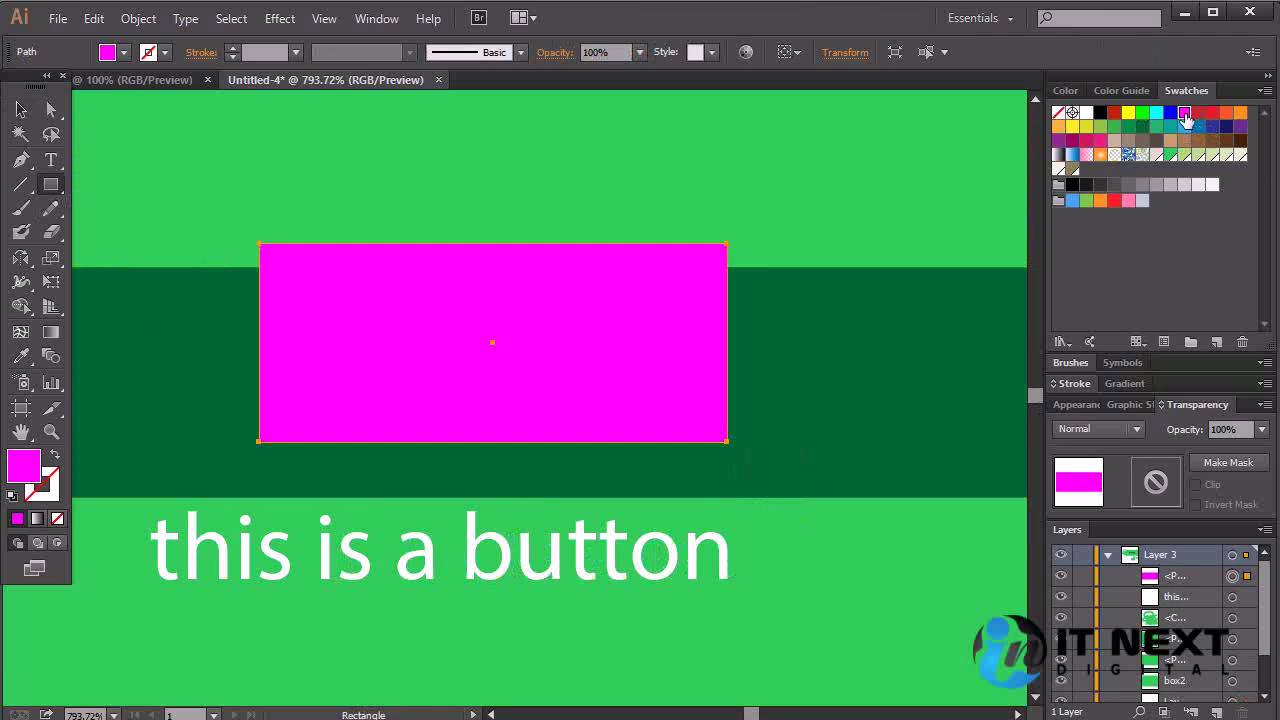
Step: Paste a copy of the button text in back of the magenta rectangle, try moving it behind the rectangle, and undo the move
{"action": "left_click", "coordinate": [25, 111]}
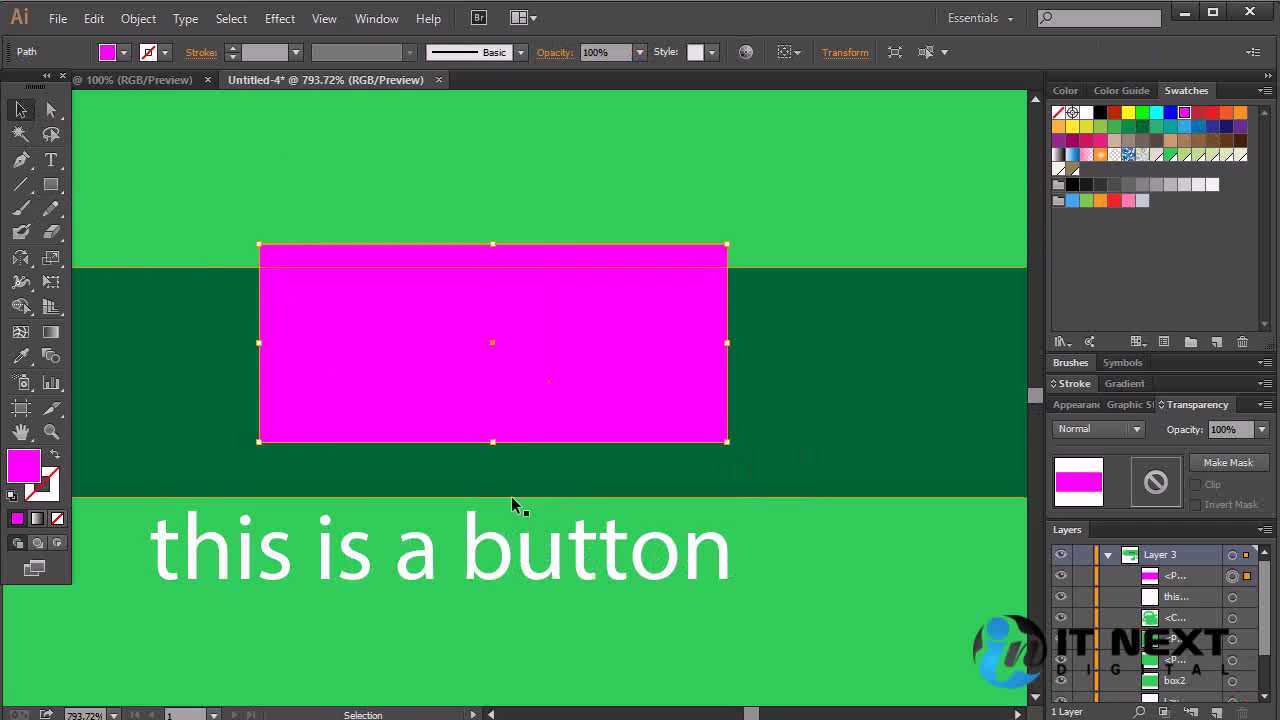
{"action": "left_click", "coordinate": [553, 544]}
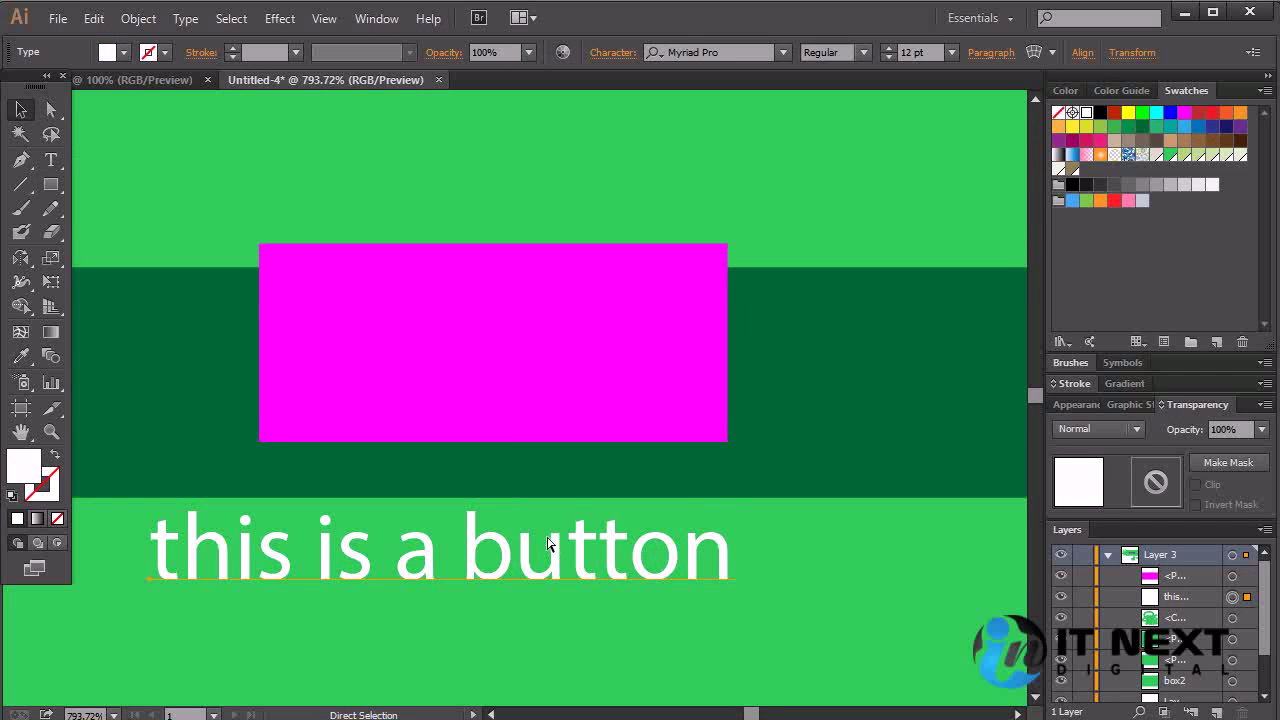
{"action": "left_click", "coordinate": [506, 313]}
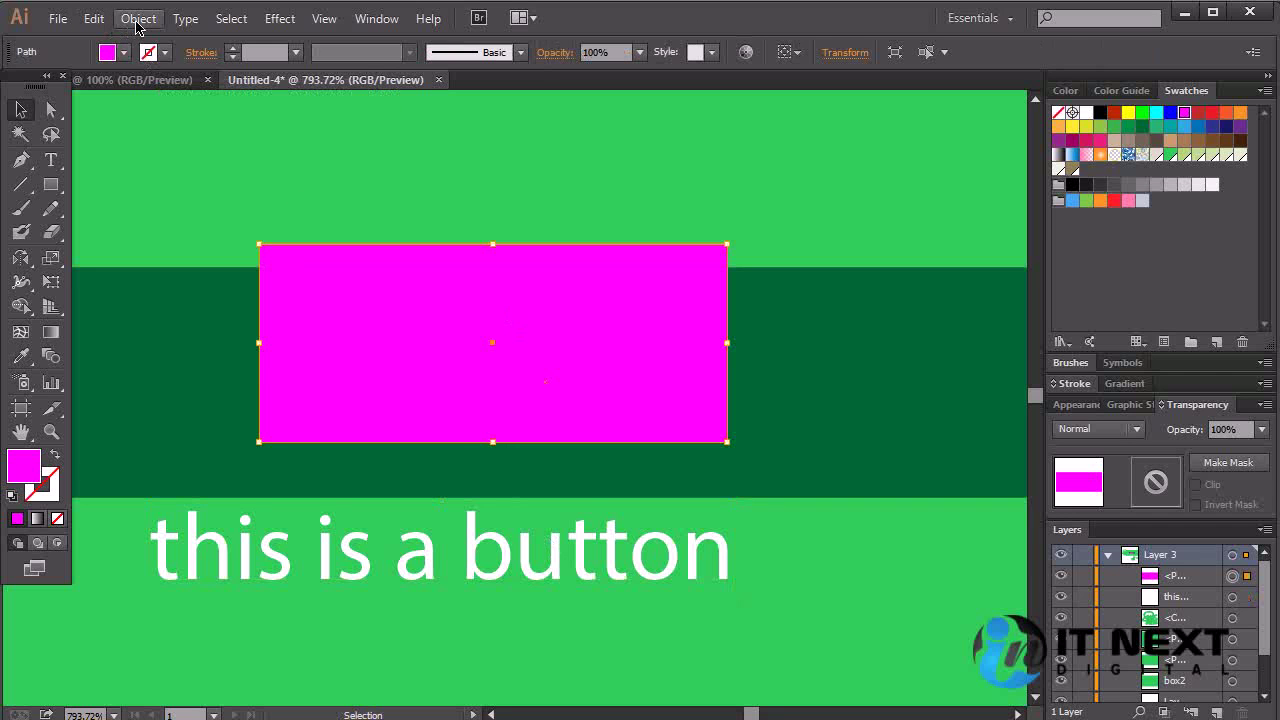
{"action": "left_click", "coordinate": [95, 20]}
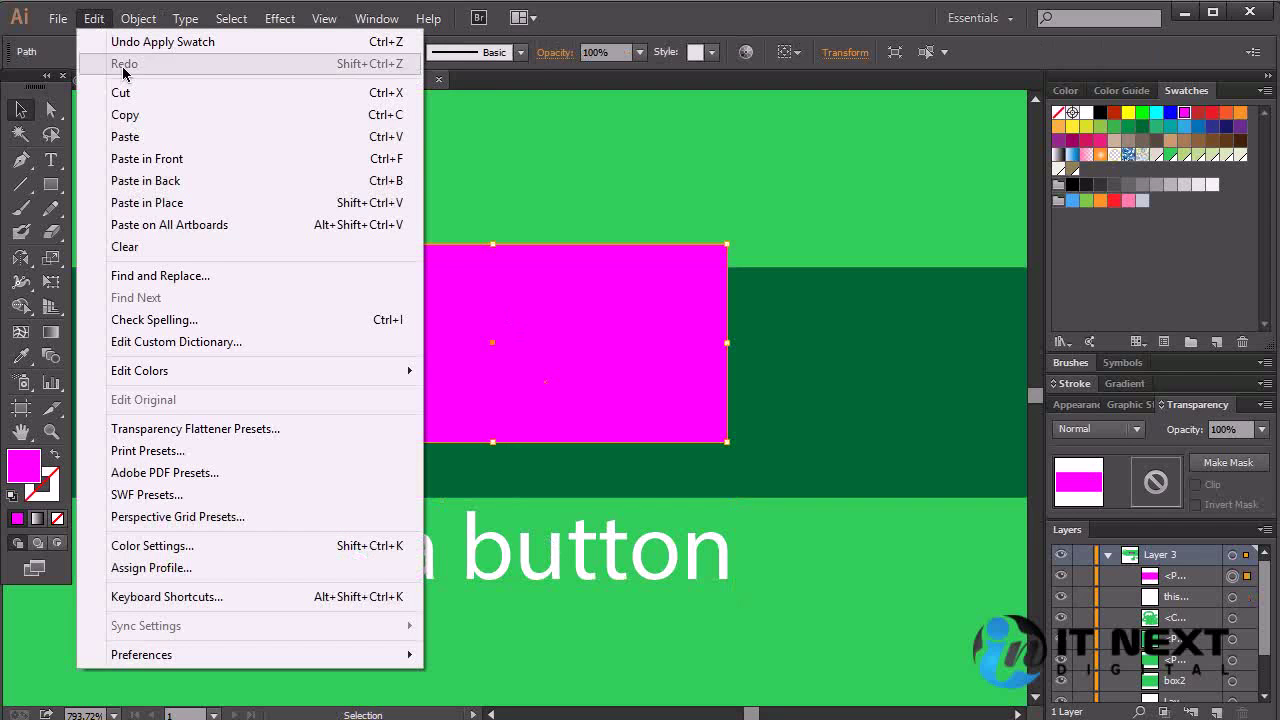
{"action": "left_click", "coordinate": [150, 180]}
{"action": "left_click_drag", "start_coordinate": [527, 503], "coordinate": [592, 325]}
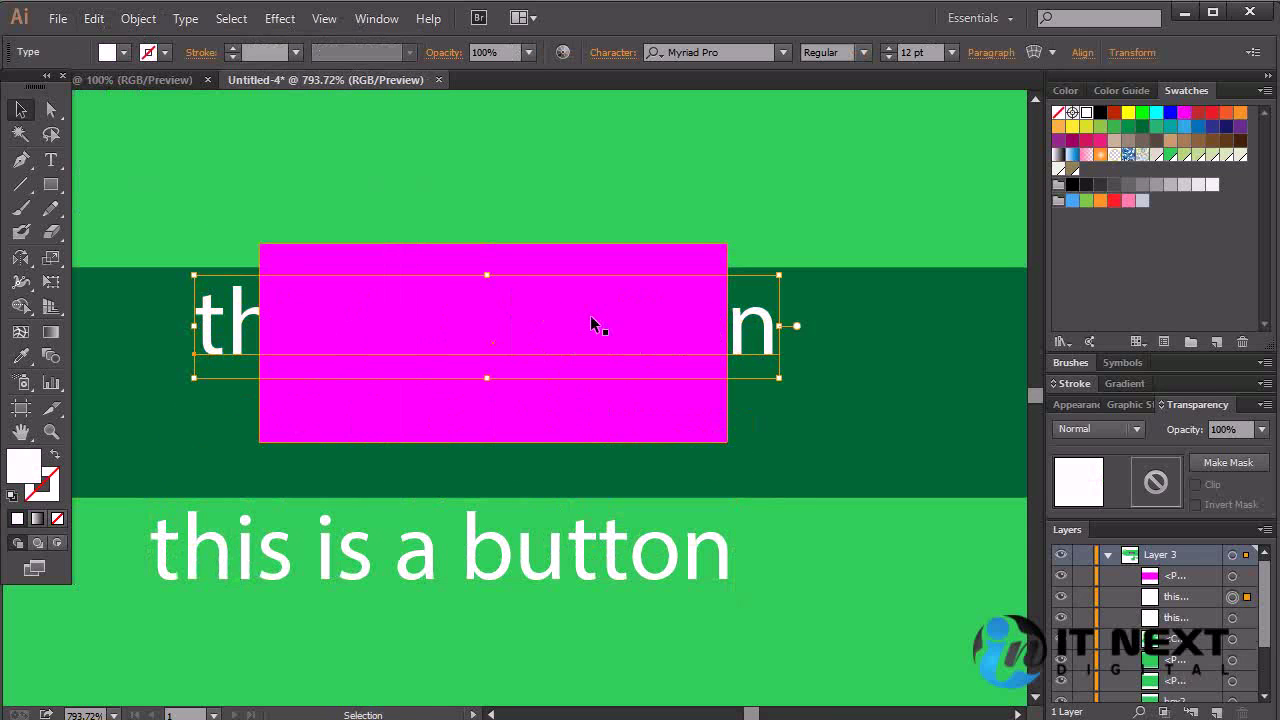
{"action": "key", "text": "ctrl+z"}
Step: Paste another text copy in front of the selected text, try moving it behind the magenta rectangle, and undo the move
{"action": "left_click", "coordinate": [93, 19]}
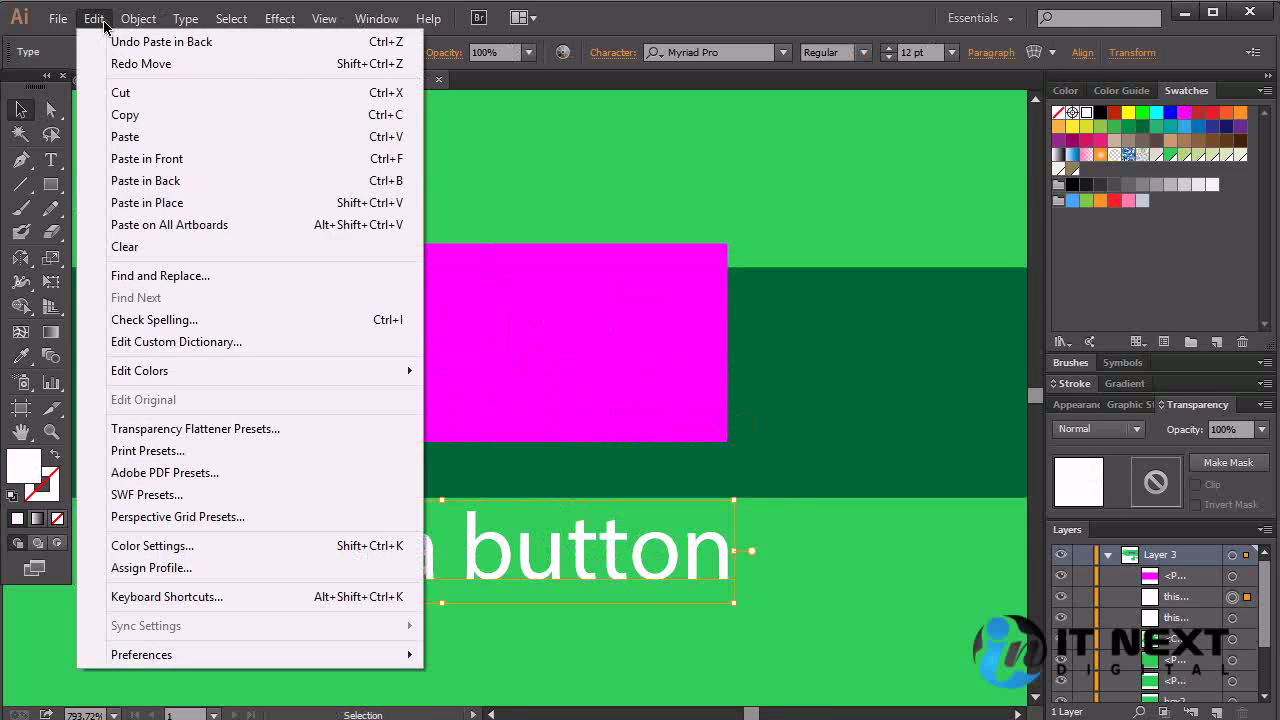
{"action": "left_click", "coordinate": [224, 158]}
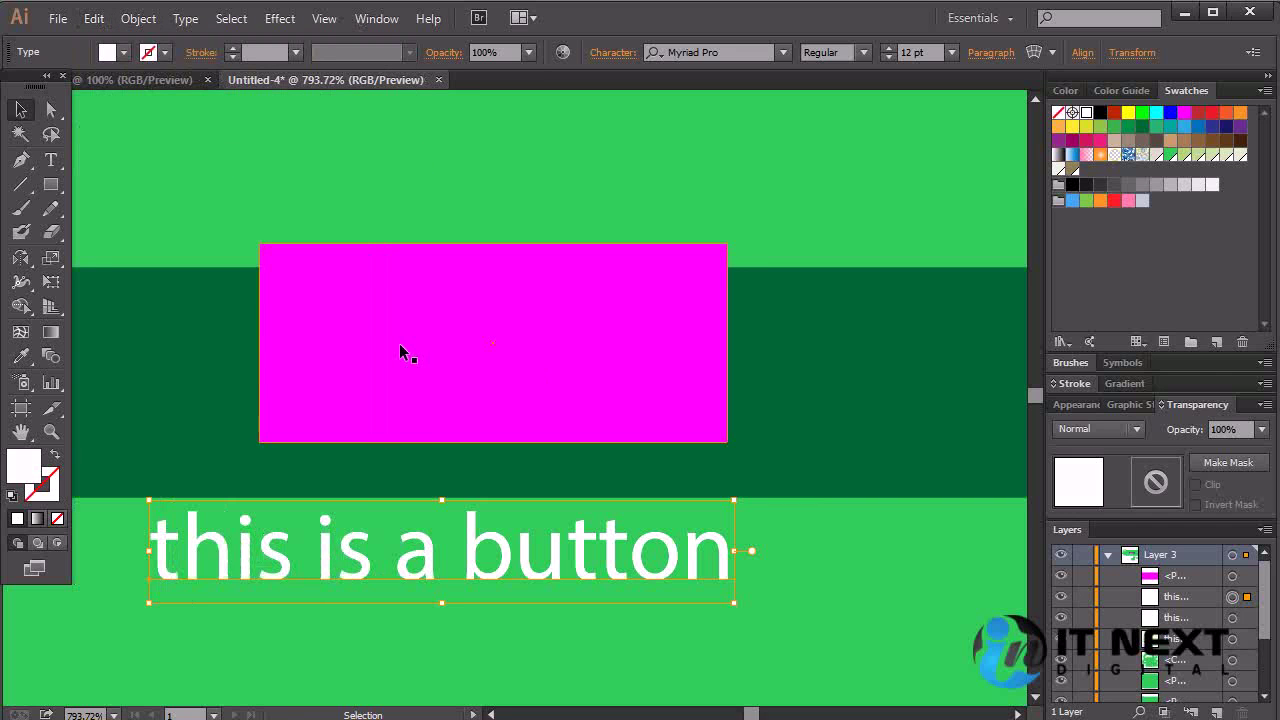
{"action": "left_click_drag", "start_coordinate": [487, 541], "coordinate": [520, 318]}
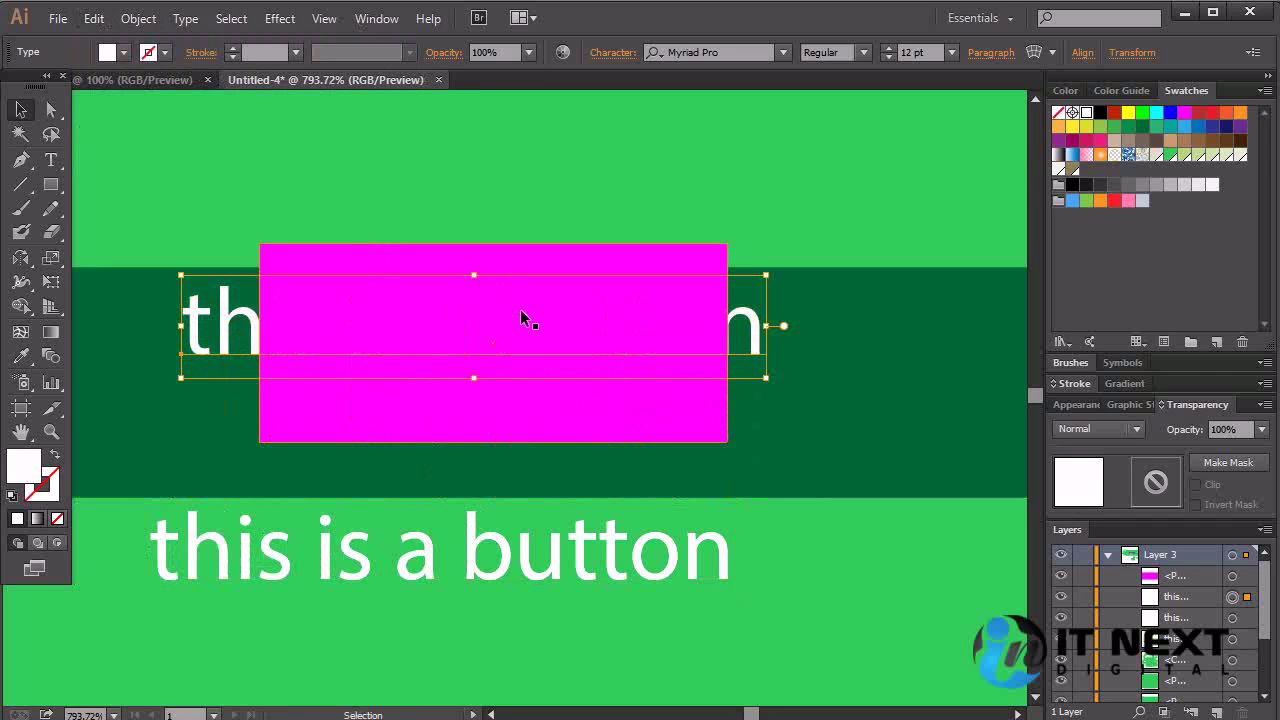
{"action": "key", "text": "ctrl+z"}
Step: Try pasting the text in front of the magenta rectangle and moving it onto the rectangle, and delete that copy
{"action": "left_click", "coordinate": [518, 350]}
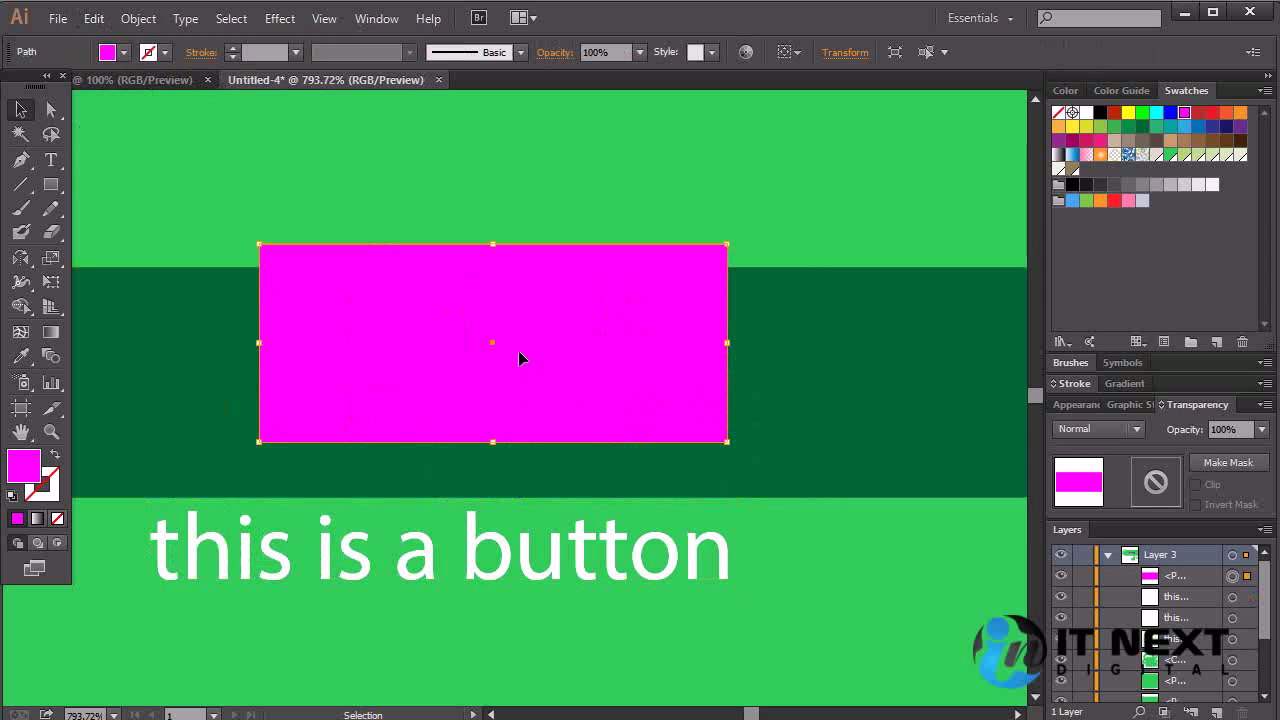
{"action": "left_click", "coordinate": [93, 18]}
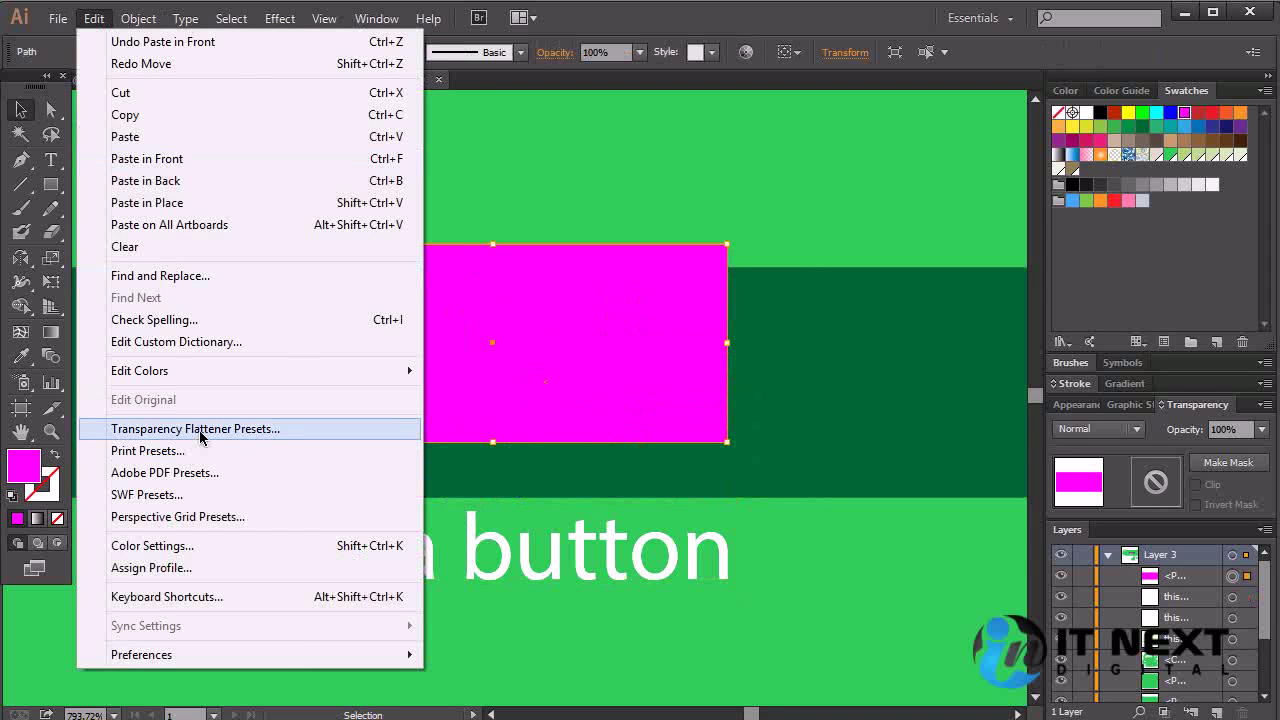
{"action": "left_click", "coordinate": [209, 160]}
{"action": "left_click_drag", "start_coordinate": [541, 555], "coordinate": [534, 323]}
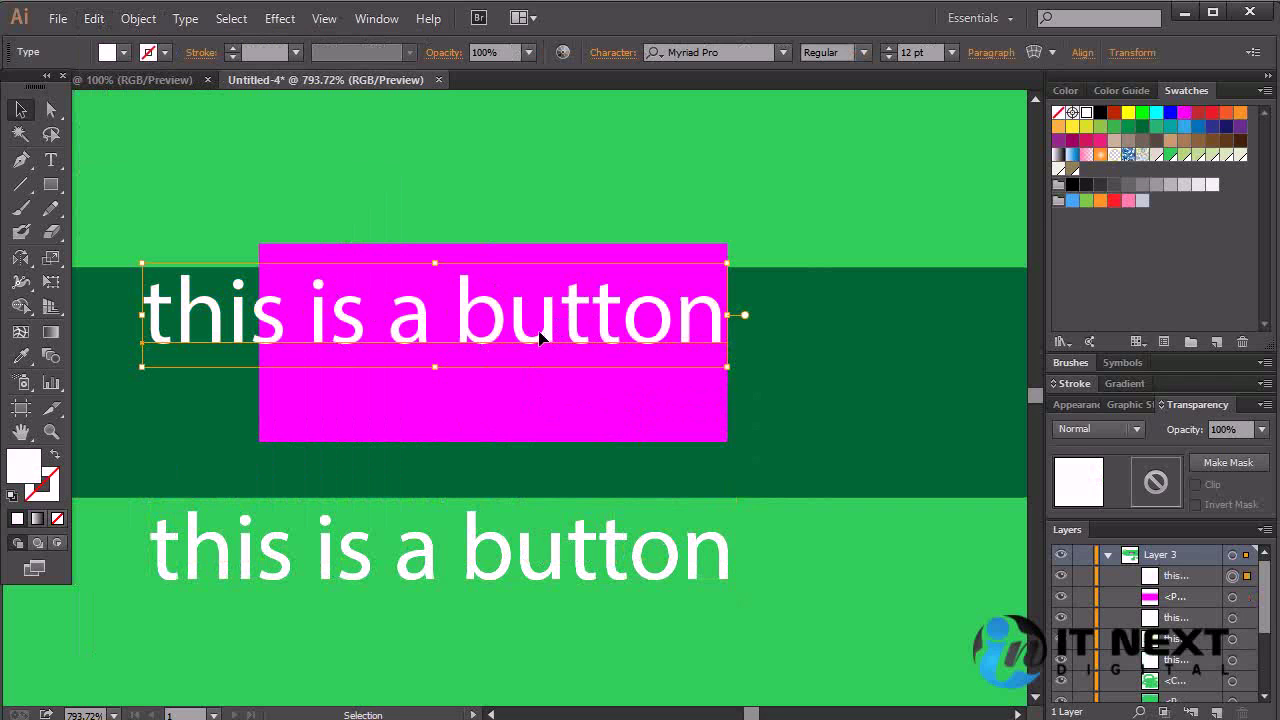
{"action": "key", "text": "Delete"}
Step: Select the magenta rectangle and paste the button text in place below the dark green rectangle
{"action": "left_click", "coordinate": [369, 289]}
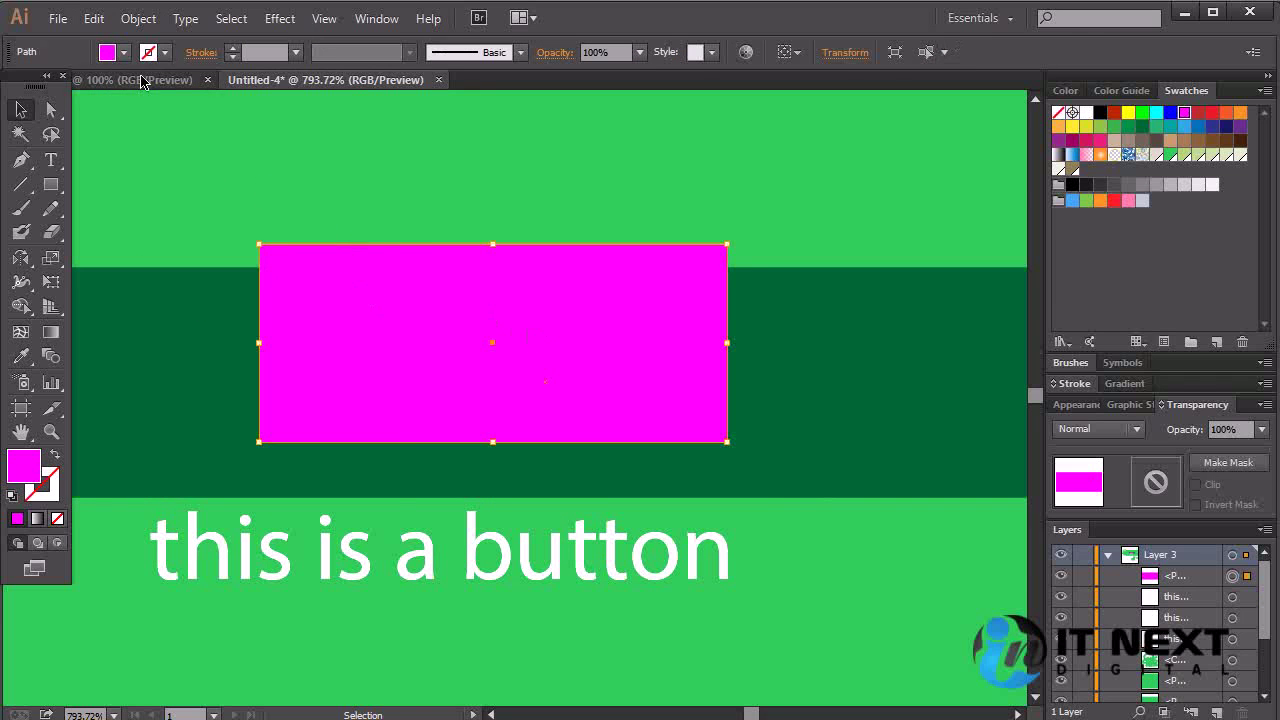
{"action": "left_click", "coordinate": [136, 19]}
{"action": "mouse_move", "coordinate": [93, 19]}
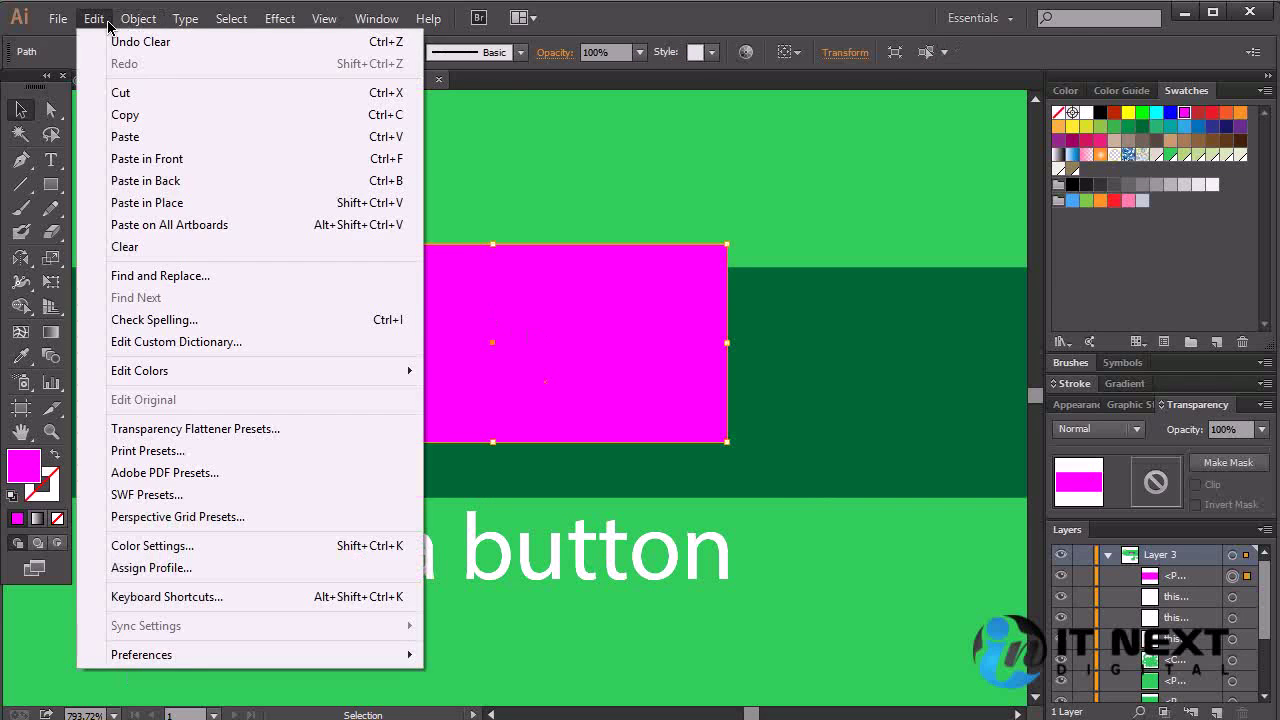
{"action": "left_click", "coordinate": [292, 204]}
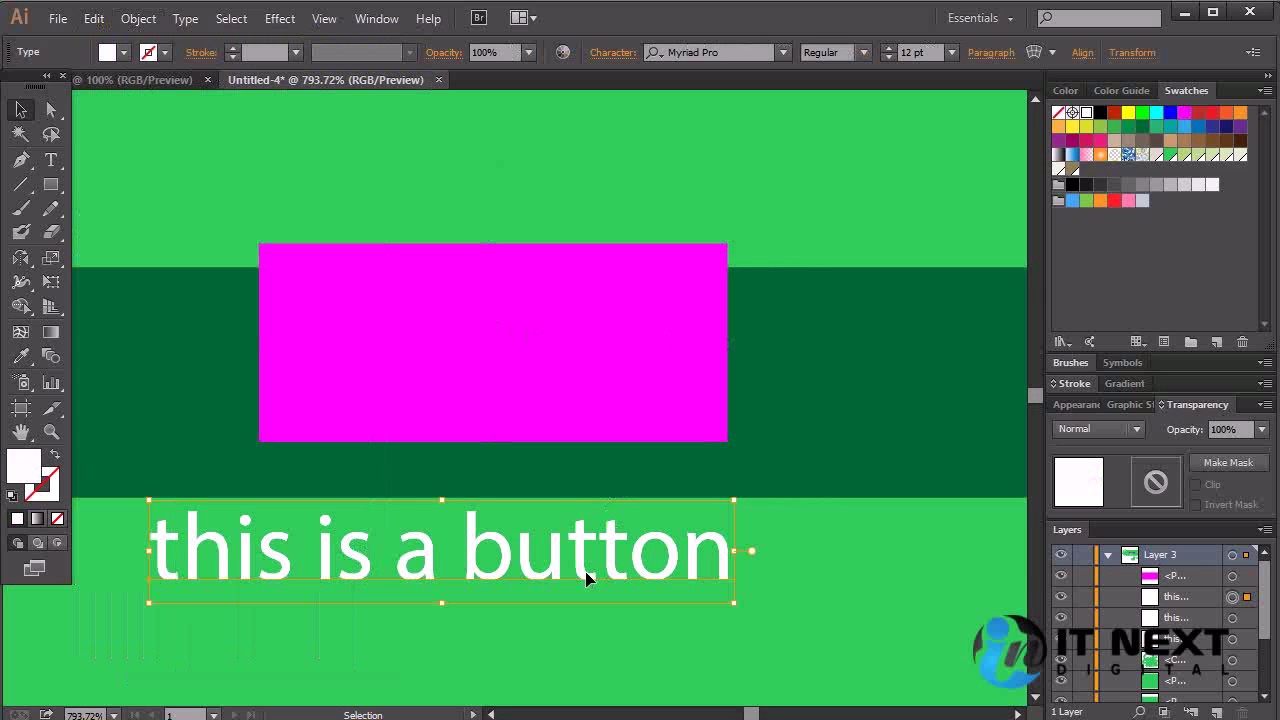
Step: Try bringing the button text copy to the front over the magenta rectangle, and remove that copy
{"action": "left_click_drag", "start_coordinate": [588, 578], "coordinate": [645, 351]}
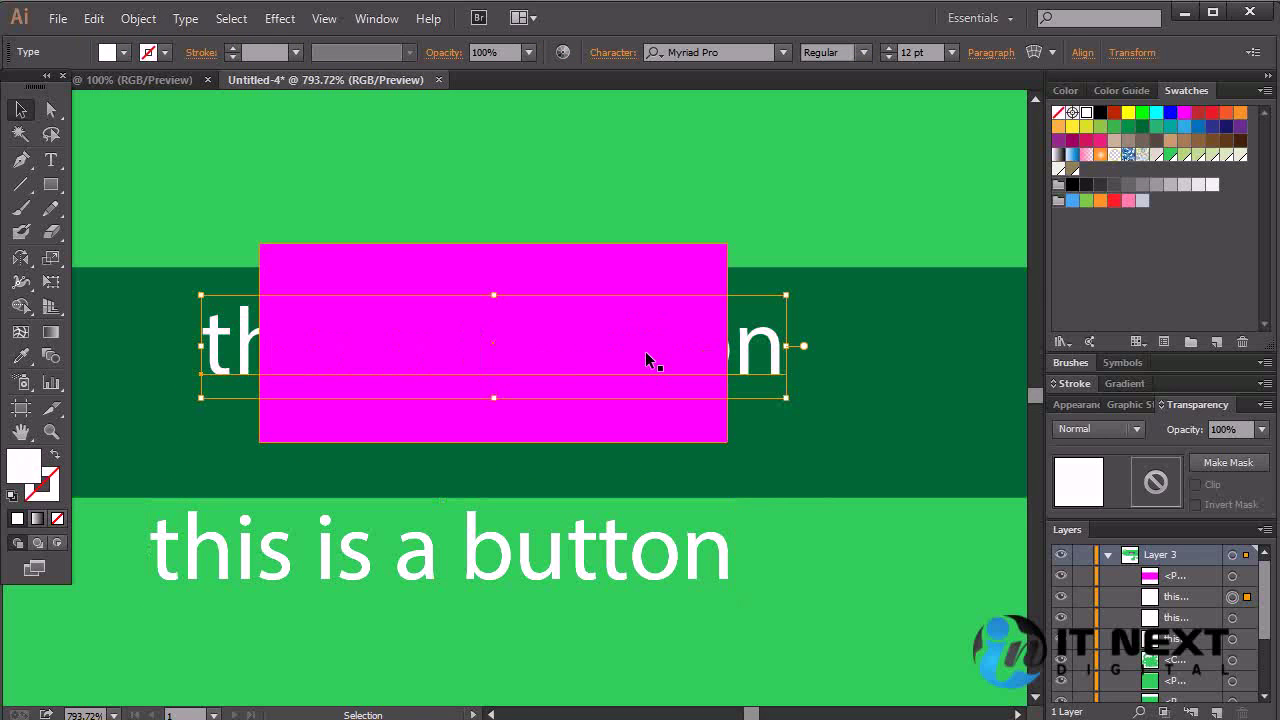
{"action": "key", "text": "ctrl+shift+bracketright"}
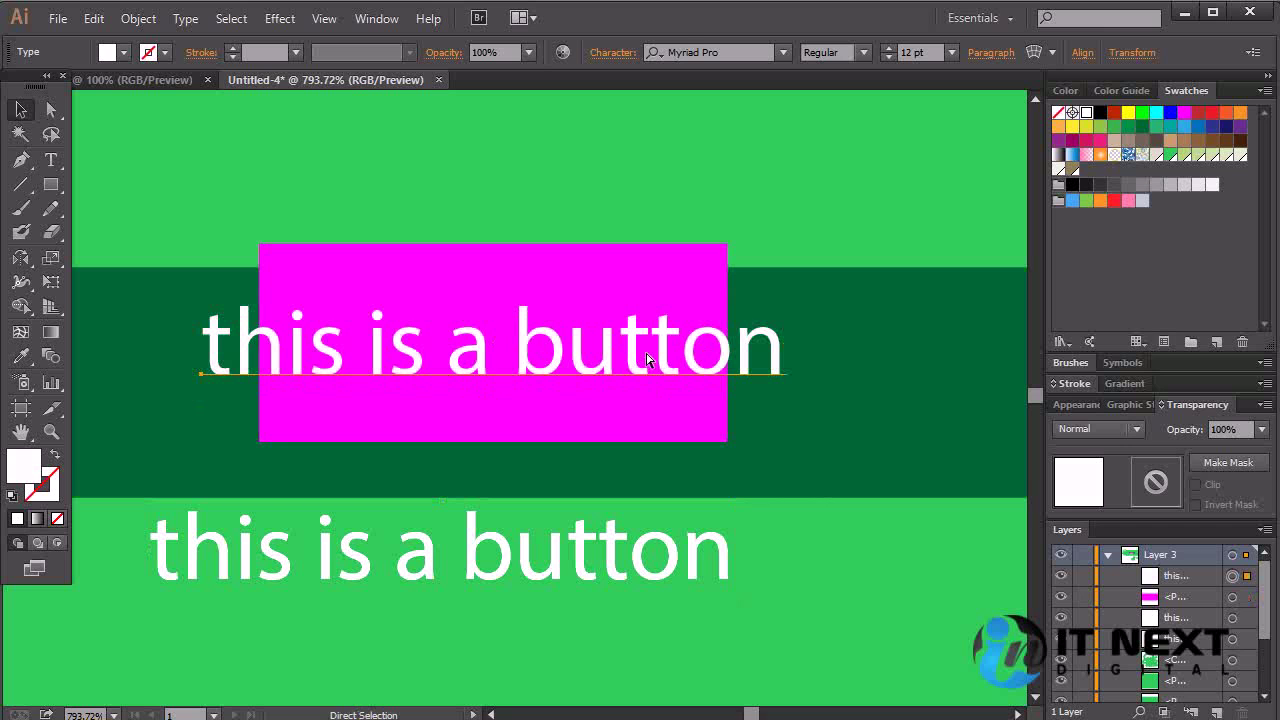
{"action": "key", "text": "ctrl+shift+bracketleft"}
Step: Delete the two remaining button text copies below the dark green rectangle
{"action": "left_click", "coordinate": [517, 560]}
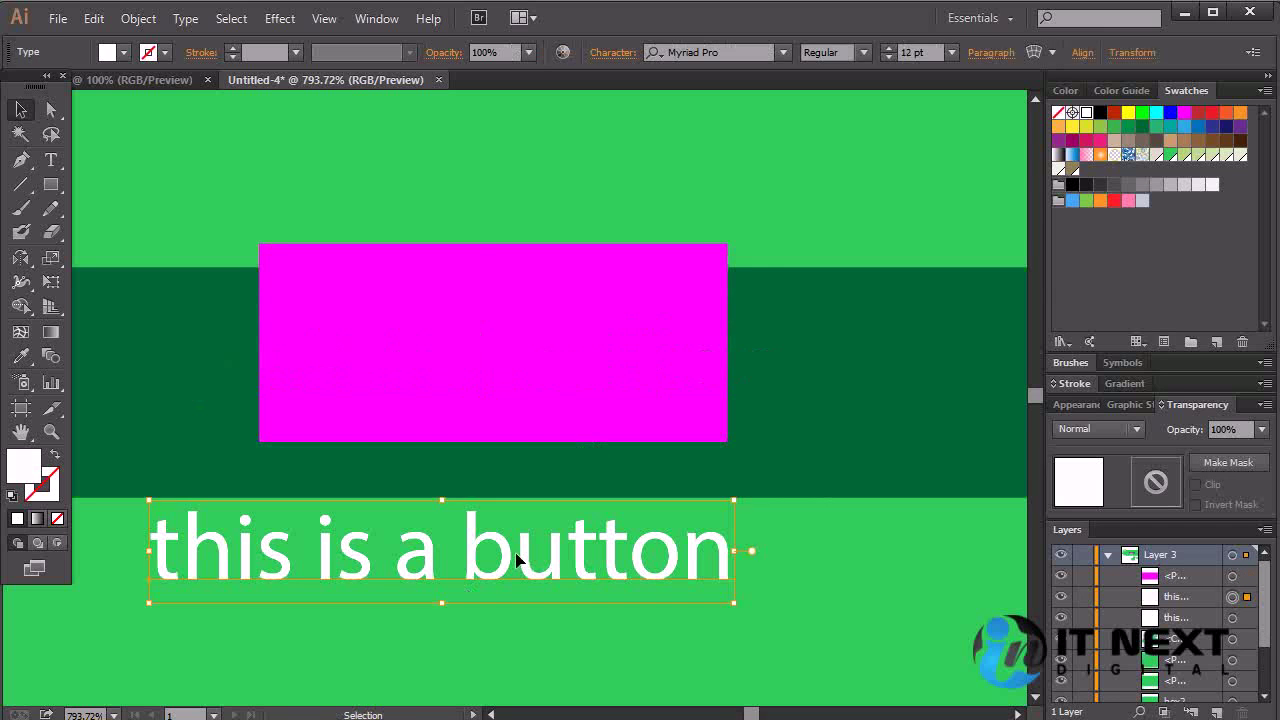
{"action": "key", "text": "Delete"}
{"action": "left_click", "coordinate": [507, 573]}
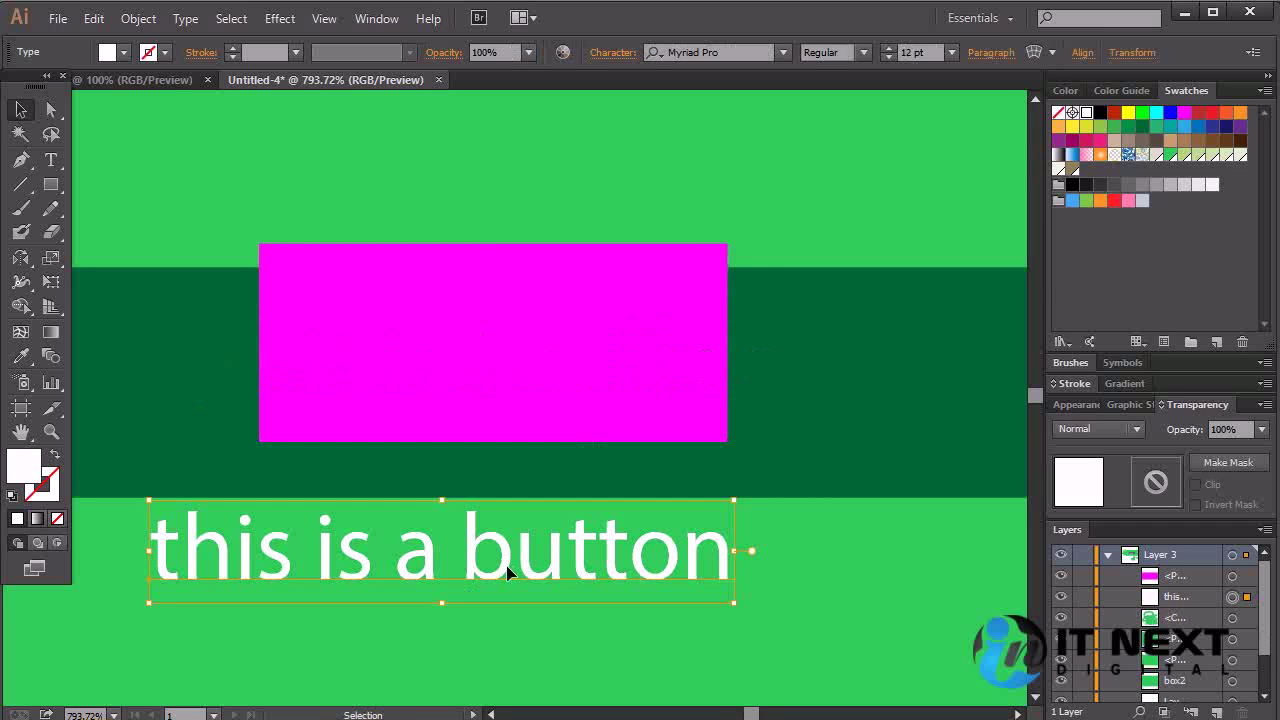
{"action": "key", "text": "Delete"}
Step: Paste the button text over the magenta rectangle, move it down to the dark green rectangle's lower edge, and cut it
{"action": "key", "text": "a"}
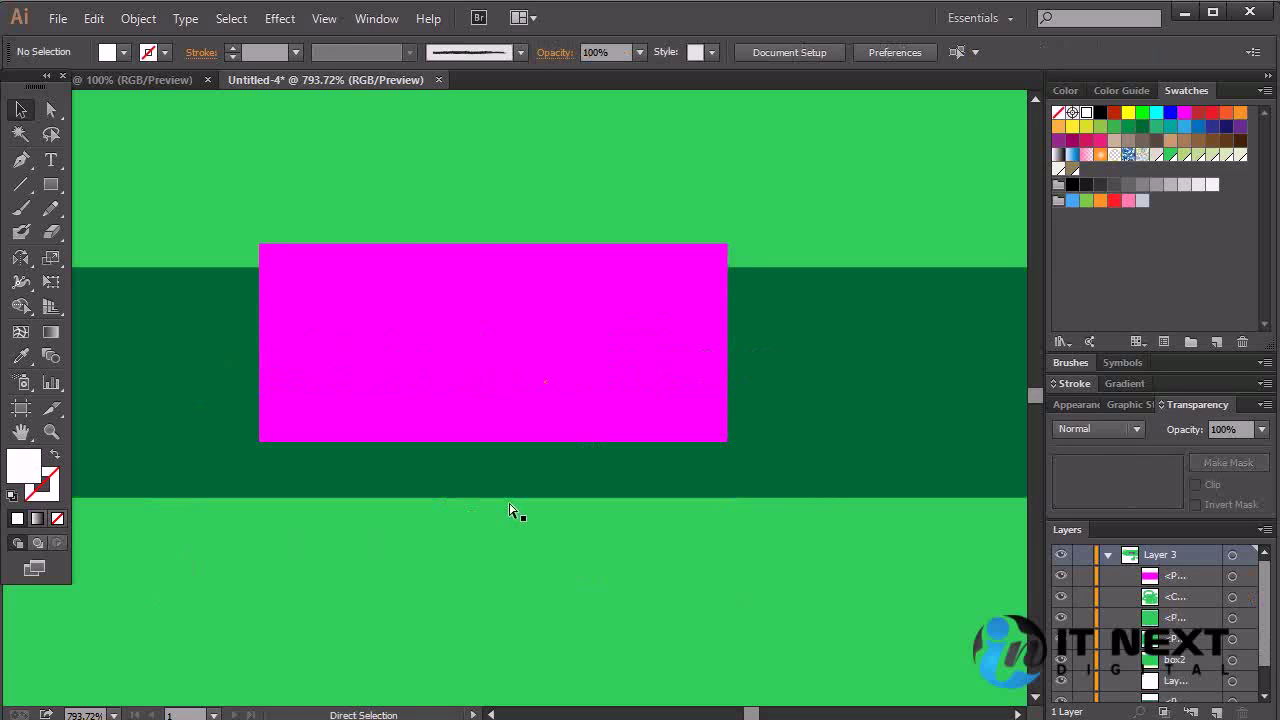
{"action": "key", "text": "ctrl+z"}
{"action": "key", "text": "v"}
{"action": "left_click_drag", "start_coordinate": [602, 408], "coordinate": [601, 545]}
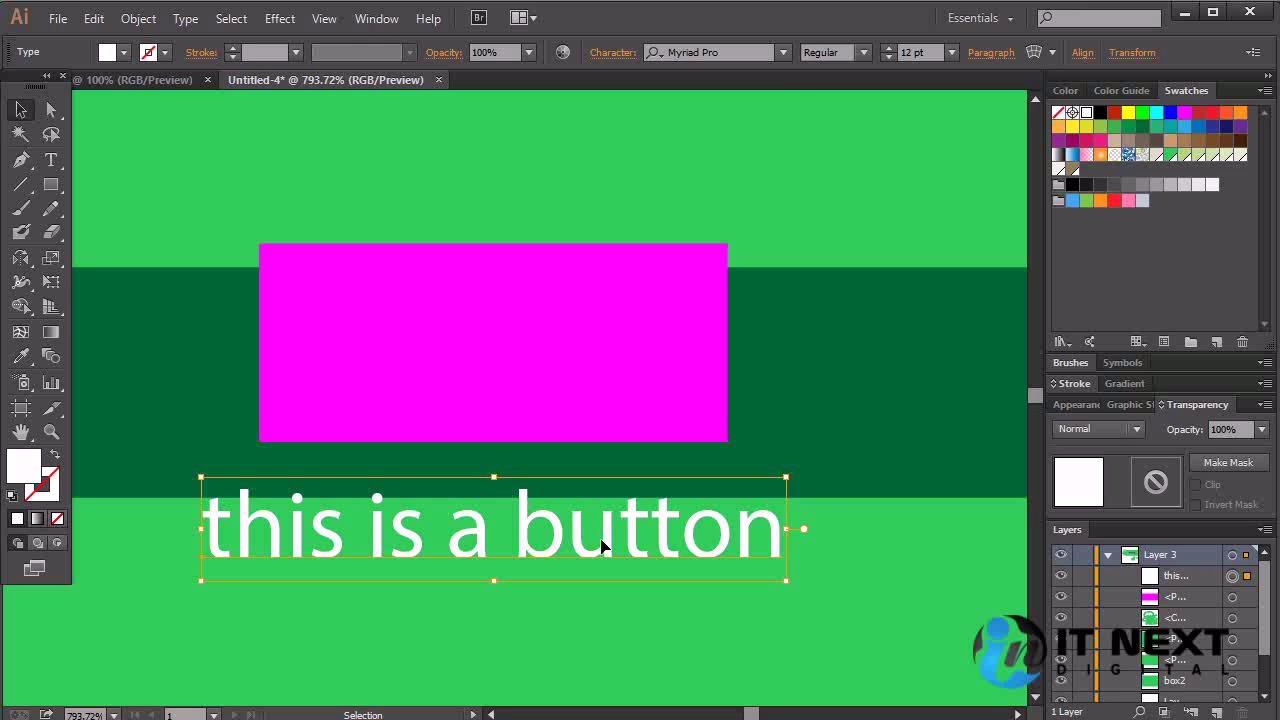
{"action": "key", "text": "Delete"}
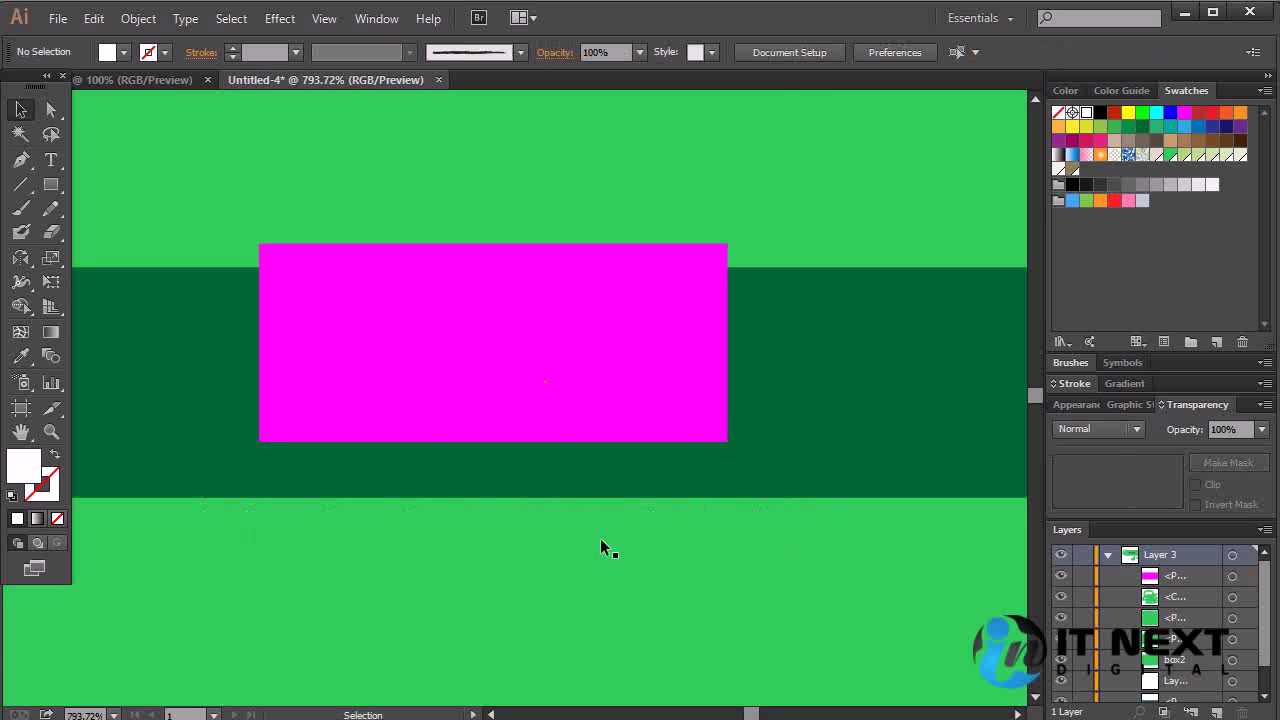
Step: Try a regular paste of the button text, return it to its earlier position below the magenta rectangle, and remove it
{"action": "key", "text": "a"}
{"action": "key", "text": "ctrl+z"}
{"action": "key", "text": "ctrl+z"}
{"action": "key", "text": "v"}
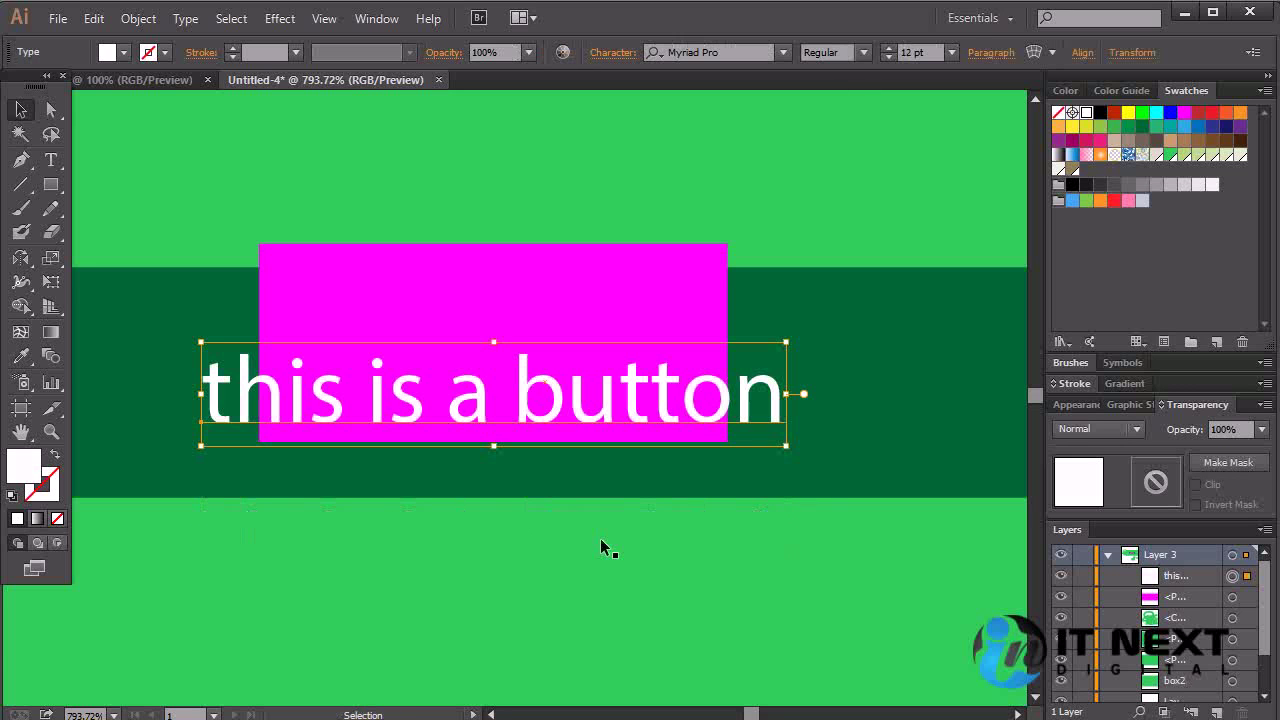
{"action": "key", "text": "ctrl+z"}
{"action": "key", "text": "ctrl+z"}
{"action": "key", "text": "ctrl+z"}
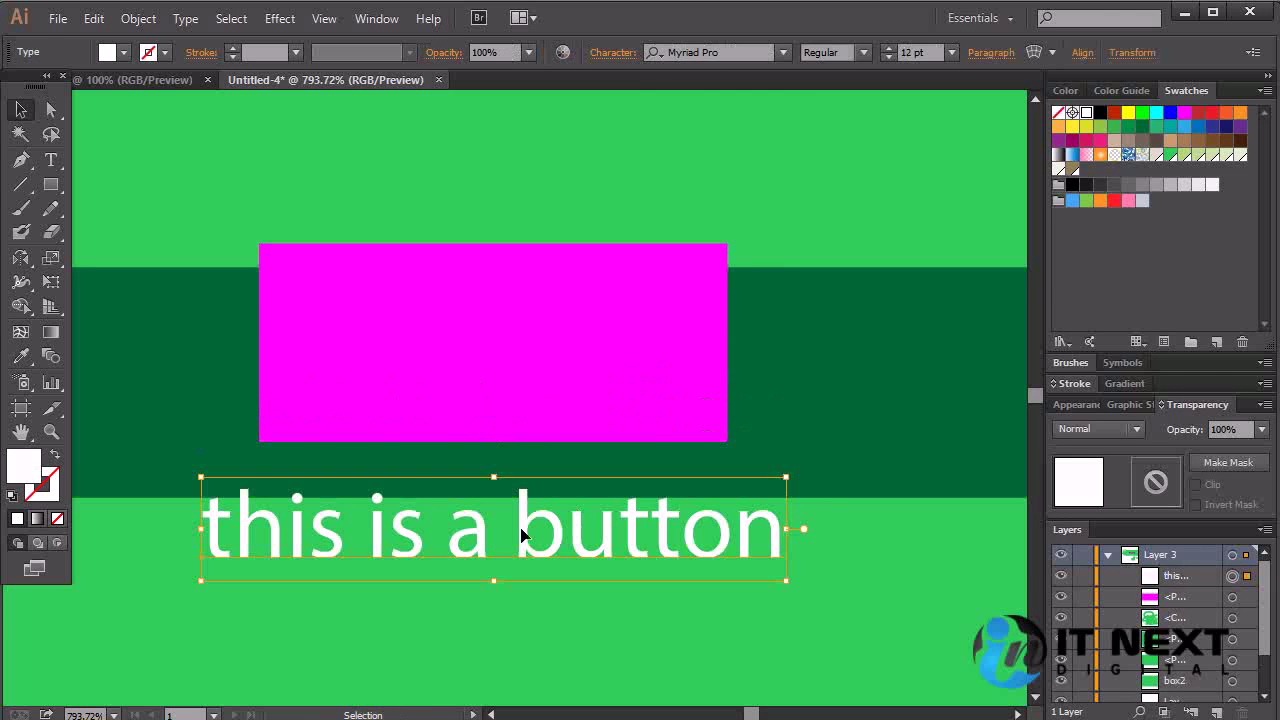
{"action": "key", "text": "ctrl+z"}
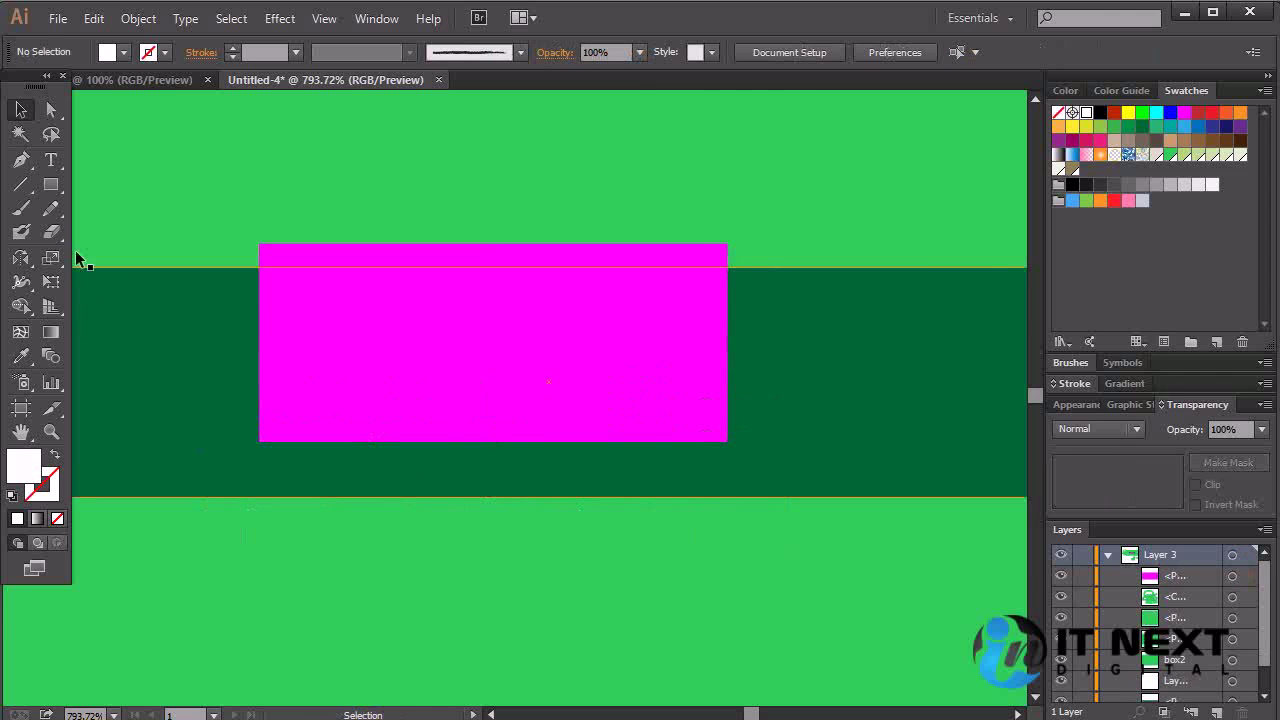
Step: Draw a hexagon over the left part of the magenta rectangle with the Polygon tool and fill it with blue
{"action": "left_click_drag", "start_coordinate": [50, 184], "coordinate": [142, 256]}
{"action": "left_click_drag", "start_coordinate": [322, 295], "coordinate": [434, 370]}
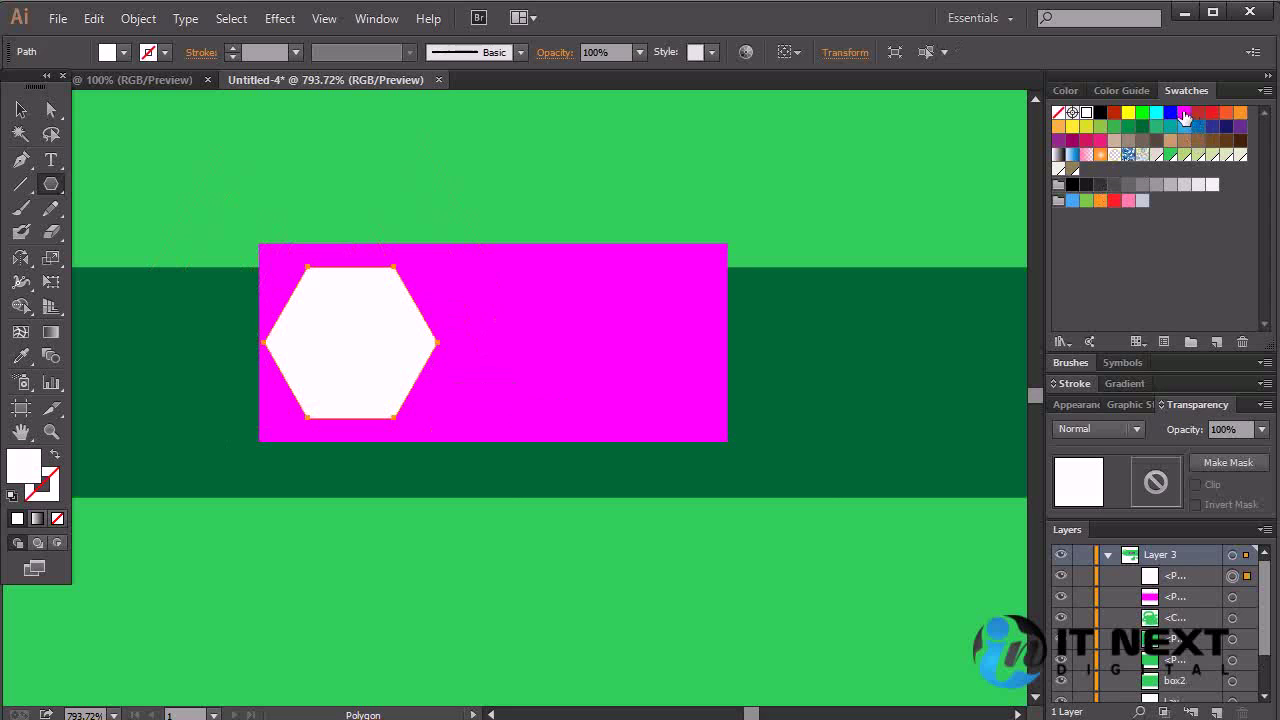
{"action": "left_click", "coordinate": [1170, 112]}
{"action": "left_click", "coordinate": [22, 108]}
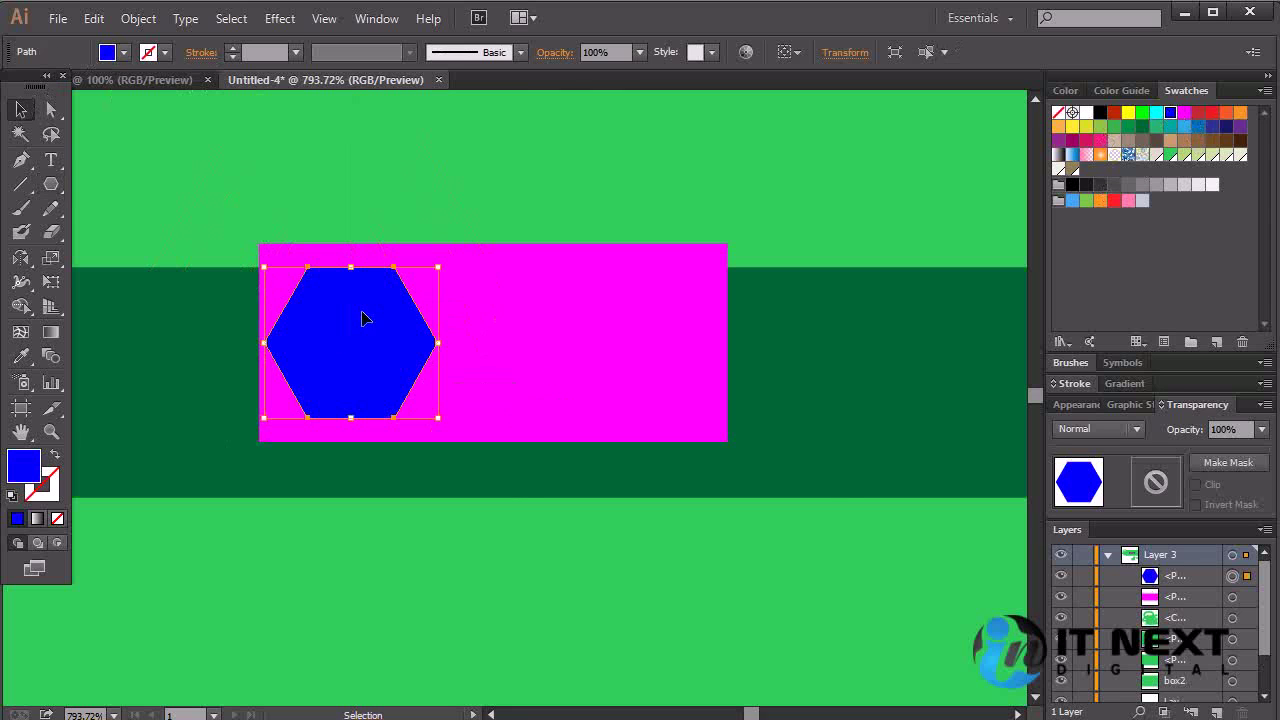
Step: Reduce the magenta rectangle's height to match the hexagon's upper and lower edges, and shift the rectangle slightly to the right
{"action": "left_click", "coordinate": [605, 294]}
{"action": "left_click_drag", "start_coordinate": [493, 245], "coordinate": [496, 272]}
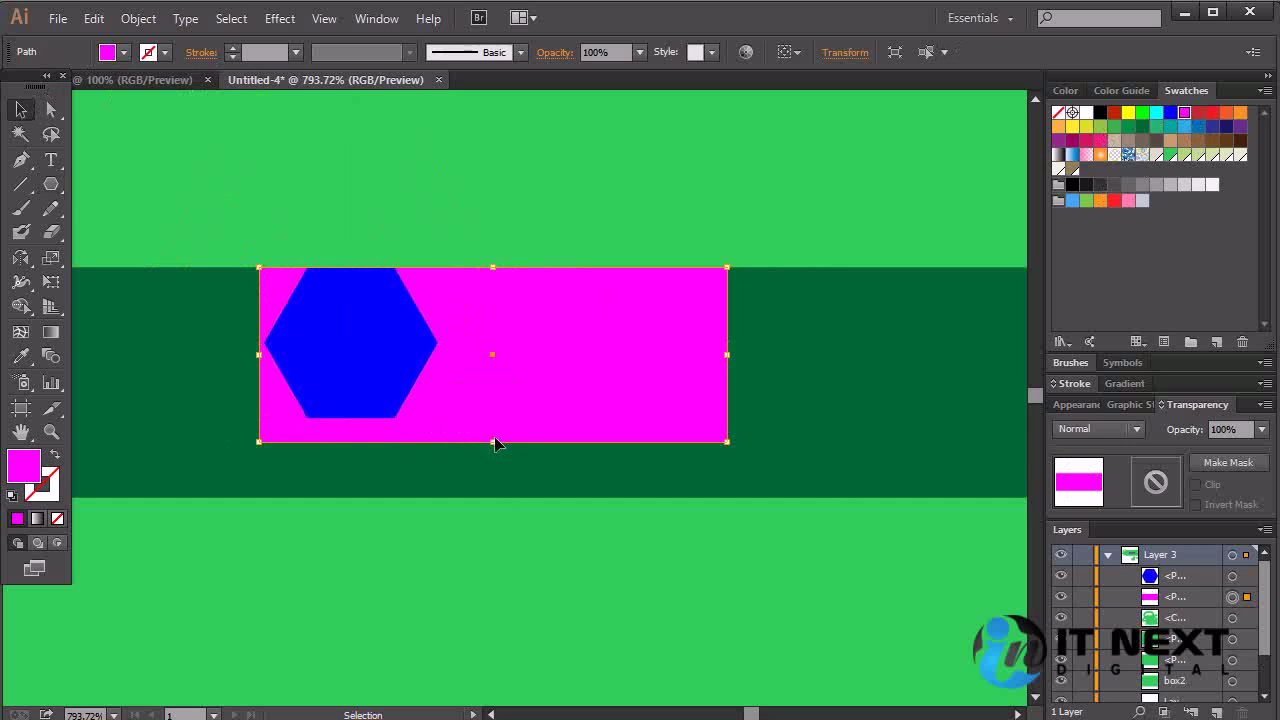
{"action": "left_click_drag", "start_coordinate": [493, 441], "coordinate": [498, 418]}
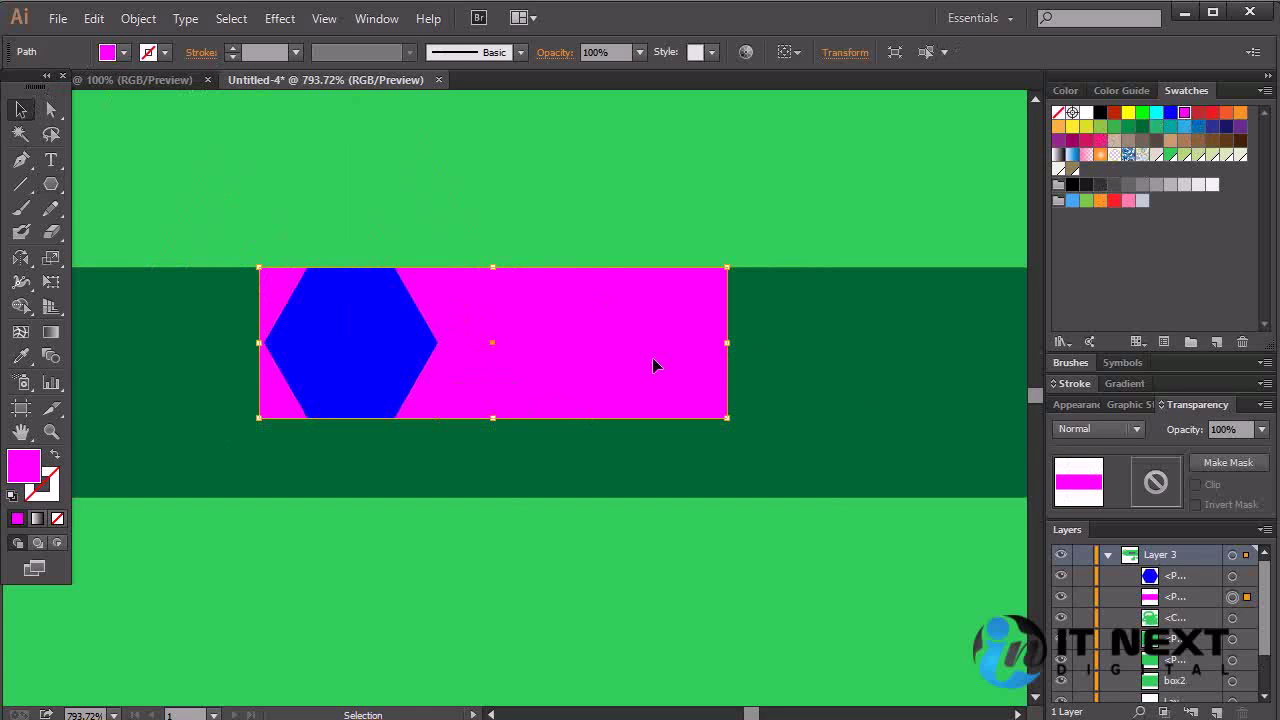
{"action": "left_click_drag", "start_coordinate": [632, 350], "coordinate": [642, 349]}
{"action": "left_click", "coordinate": [871, 409]}
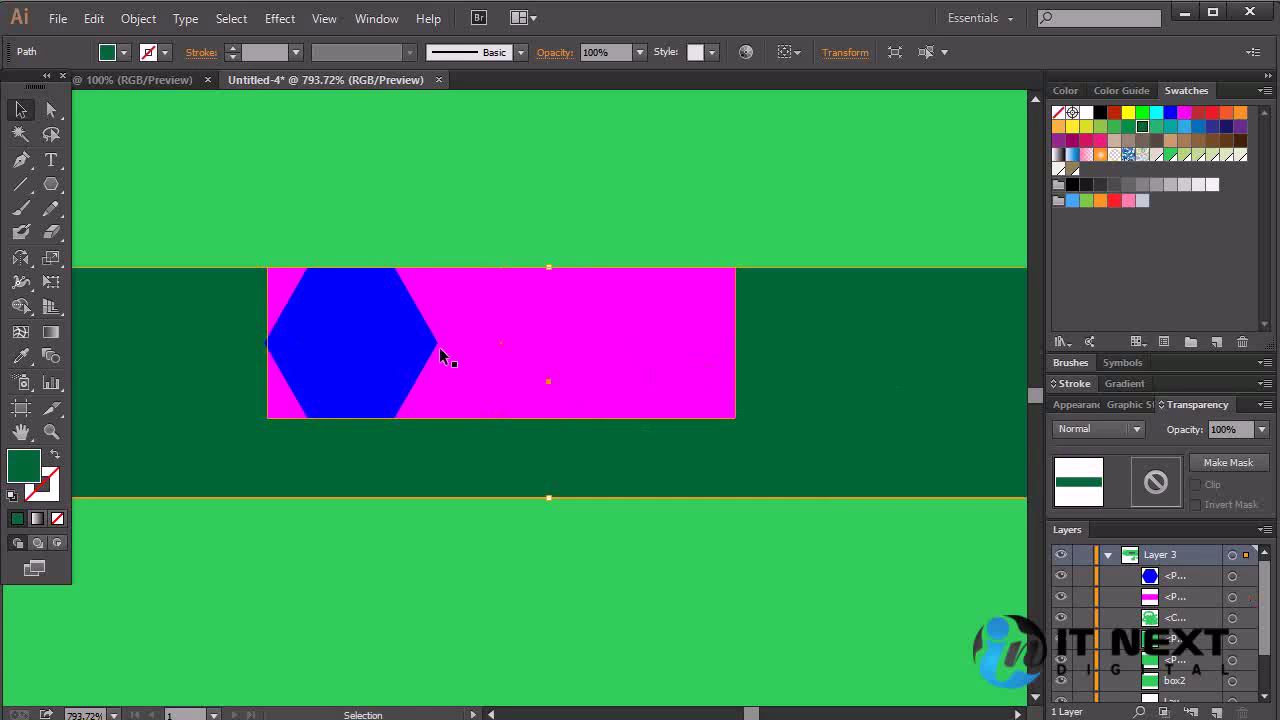
Step: Cut the blue hexagon, try a regular paste of it, and undo the paste
{"action": "left_click", "coordinate": [365, 312]}
{"action": "key", "text": "Delete"}
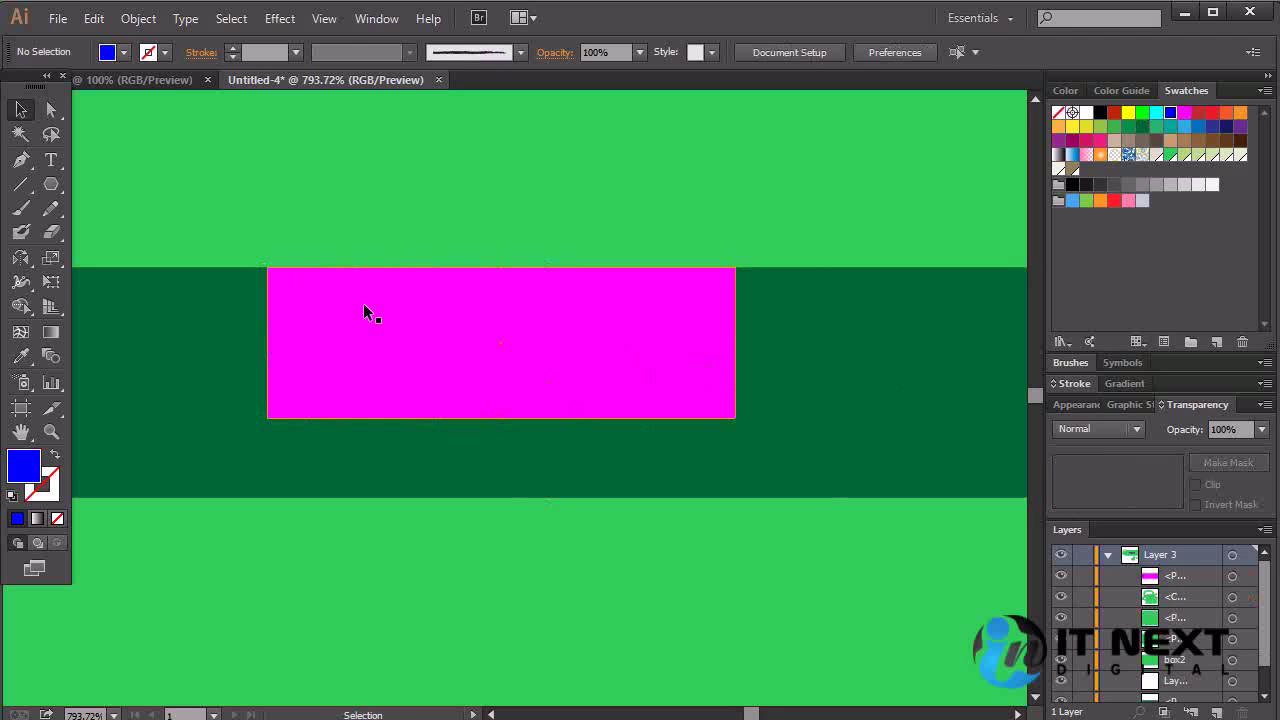
{"action": "key", "text": "ctrl+z"}
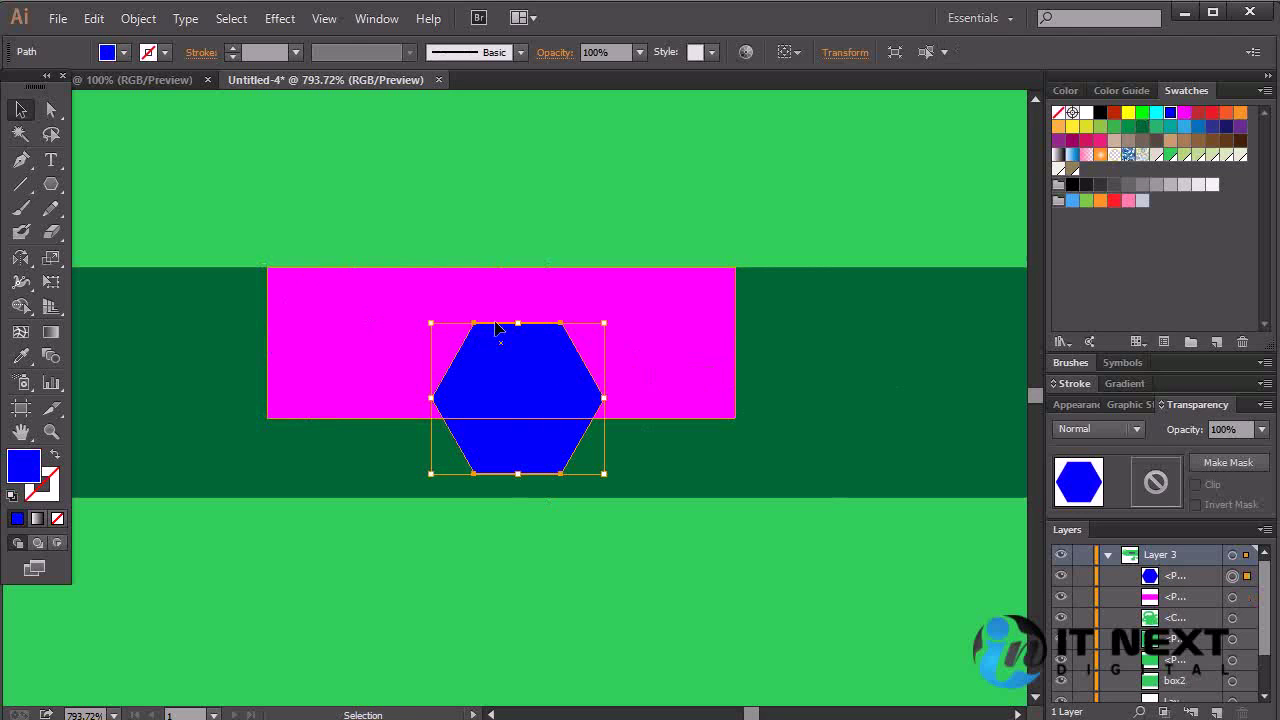
{"action": "key", "text": "Delete"}
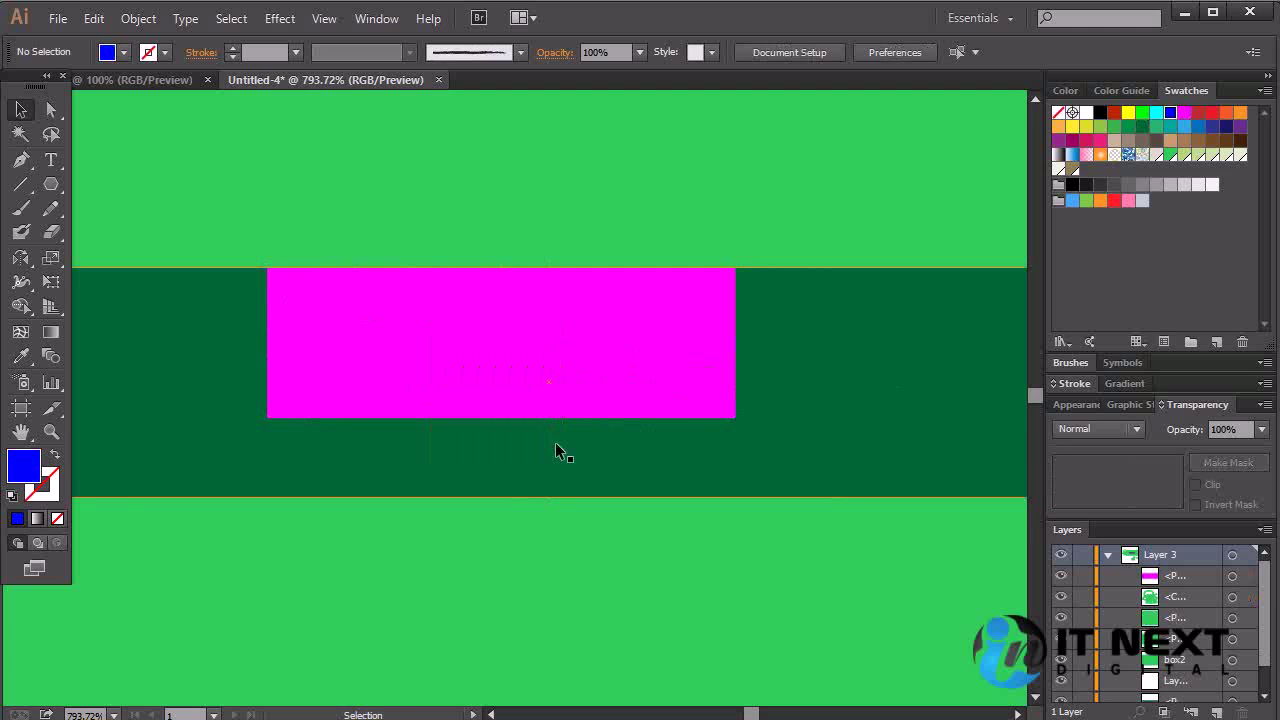
Step: Paste the blue hexagon in place on the magenta rectangle, and undo the paste
{"action": "left_click", "coordinate": [92, 20]}
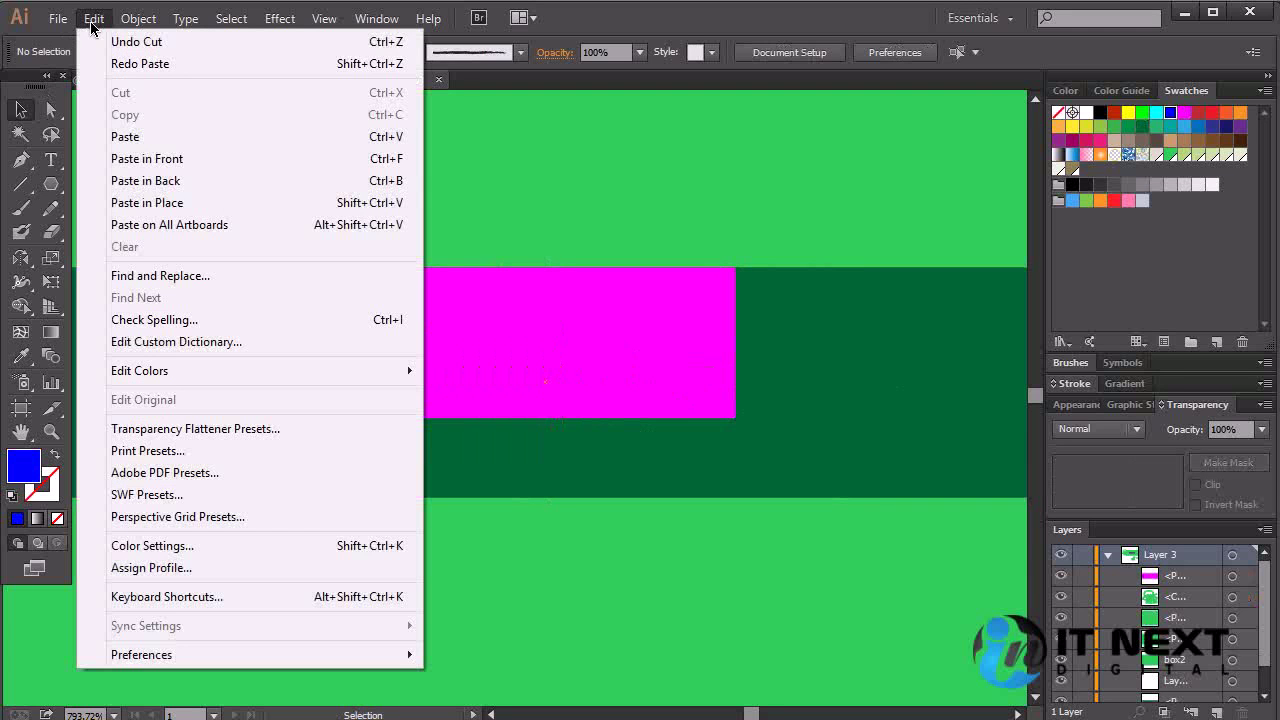
{"action": "left_click", "coordinate": [157, 205]}
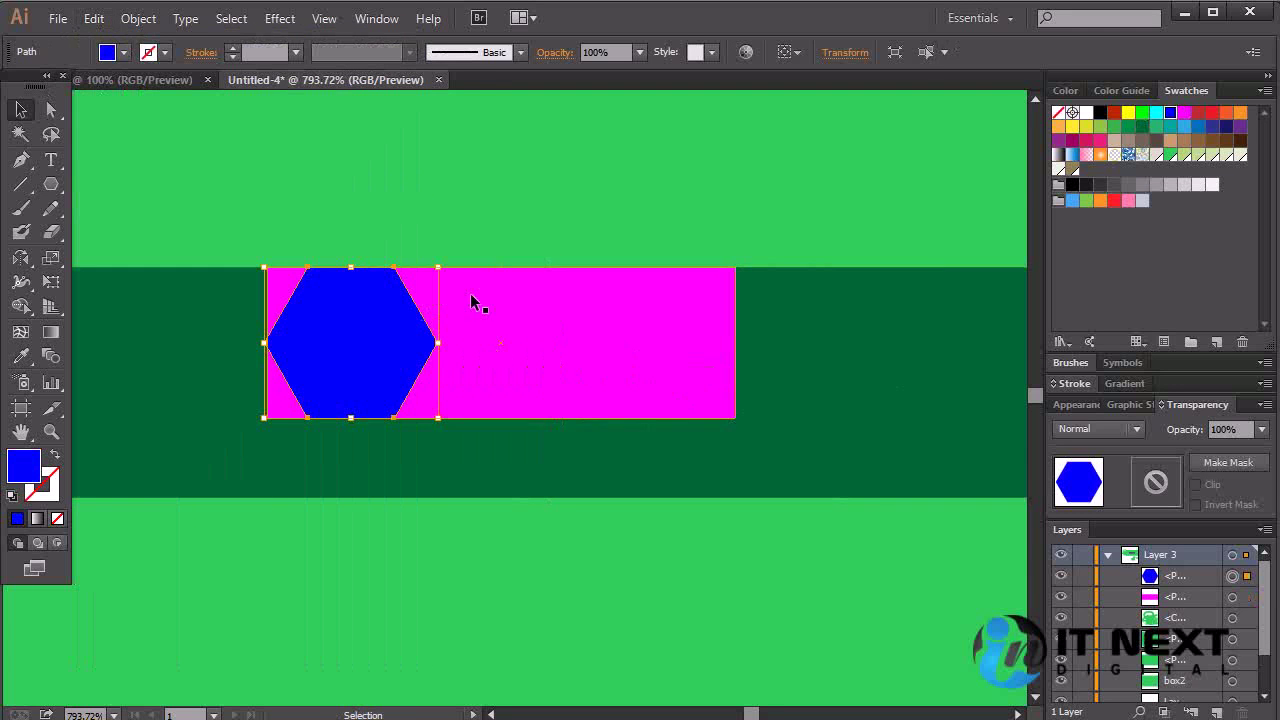
{"action": "key", "text": "ctrl+x"}
Step: Paste the blue hexagon on all artboards and select the dark green rectangle
{"action": "left_click", "coordinate": [92, 20]}
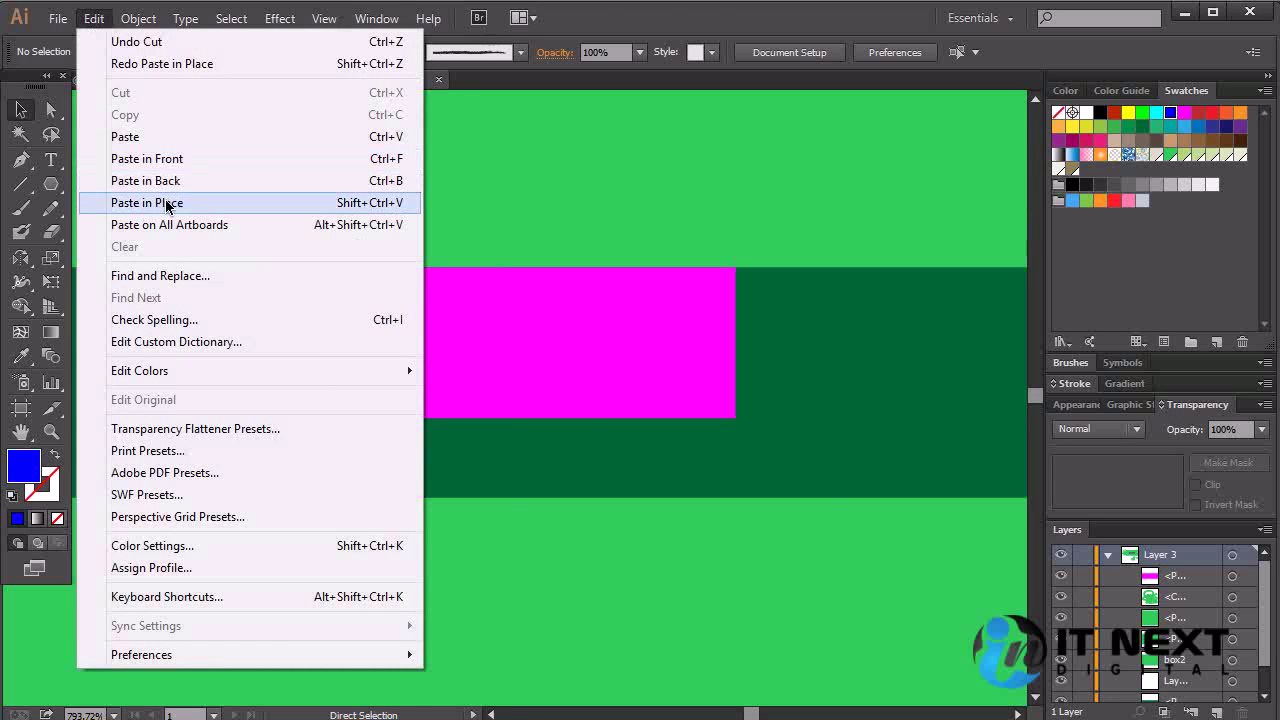
{"action": "left_click", "coordinate": [259, 226]}
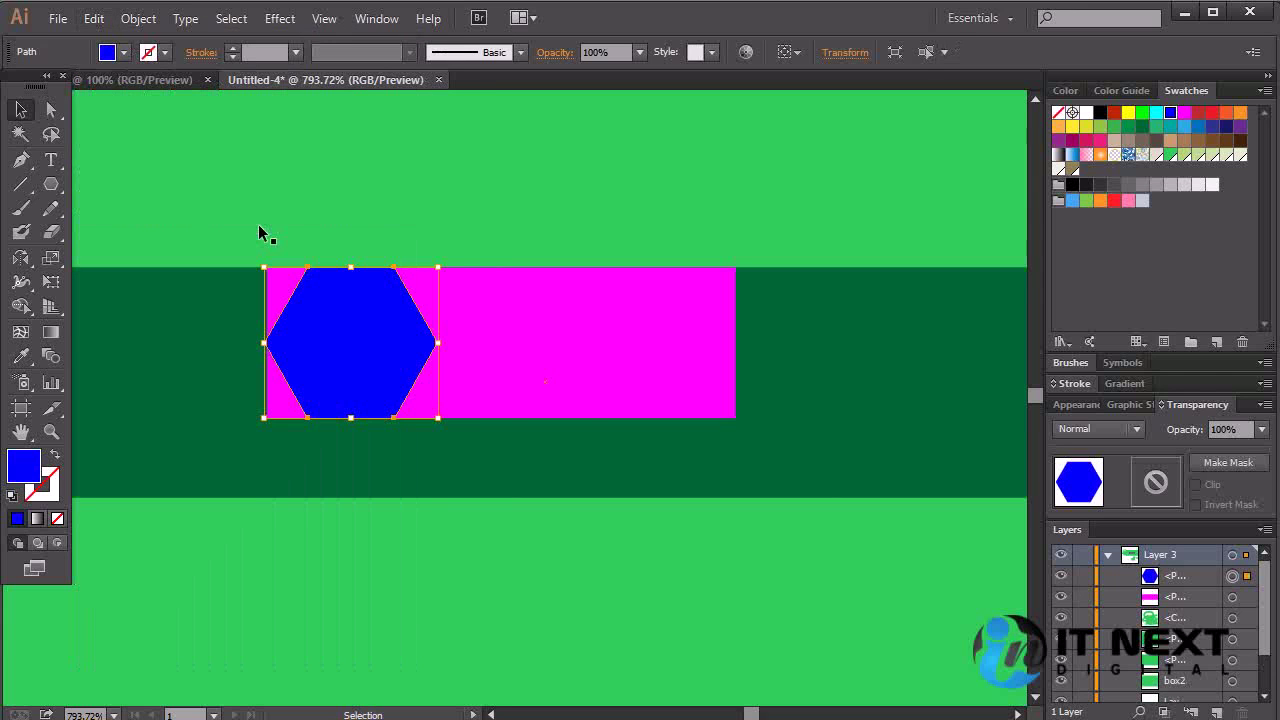
{"action": "left_click", "coordinate": [819, 348]}
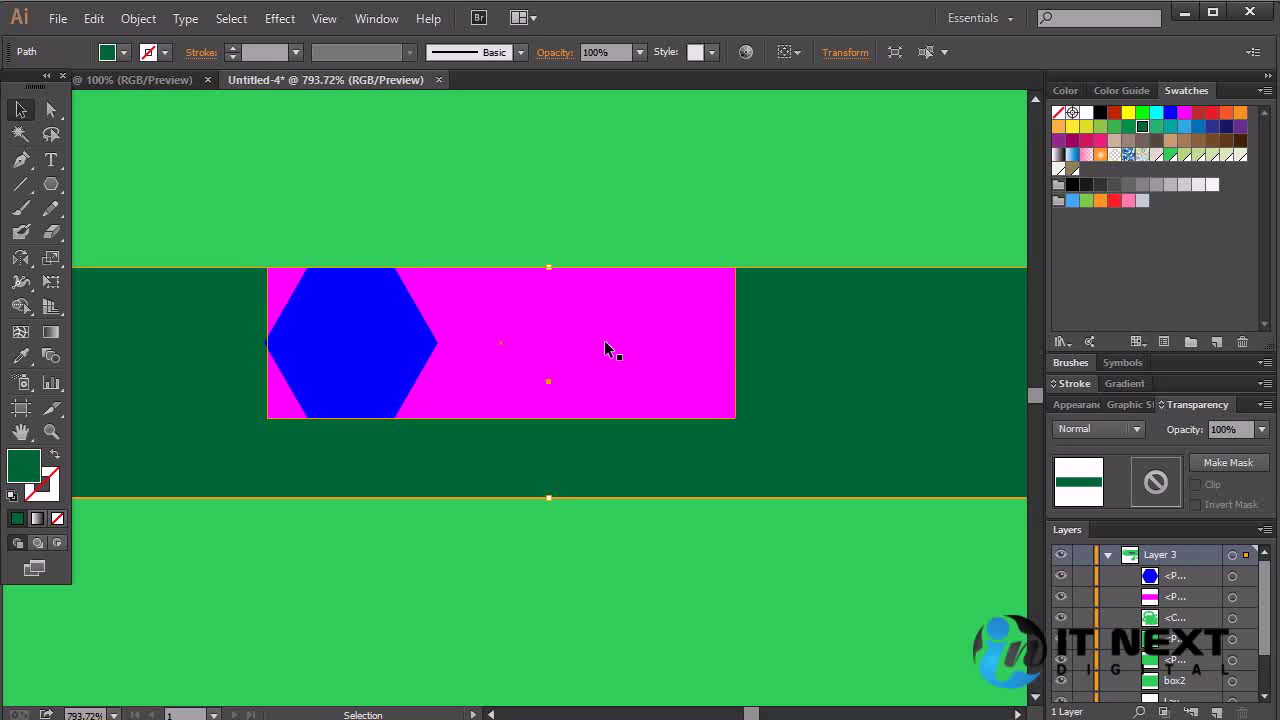
Step: Open the Find and Replace dialog to view its options, and close it without searching
{"action": "left_click", "coordinate": [93, 18]}
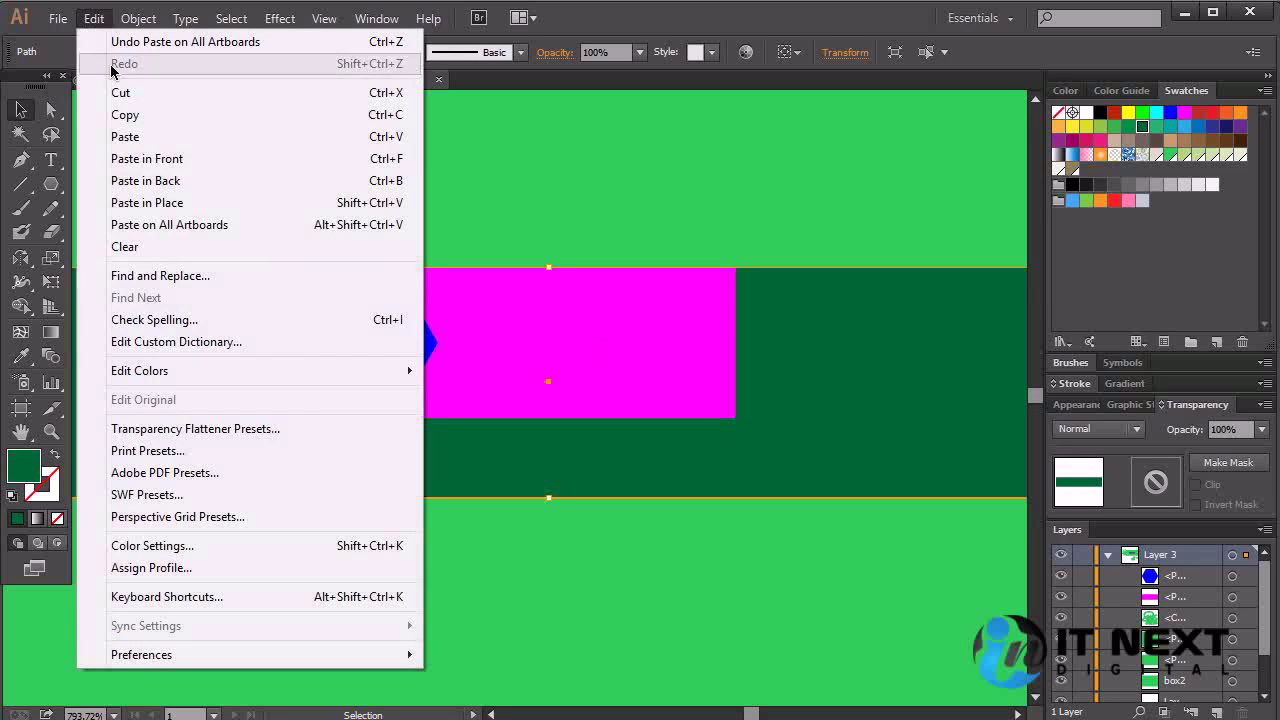
{"action": "left_click", "coordinate": [214, 287]}
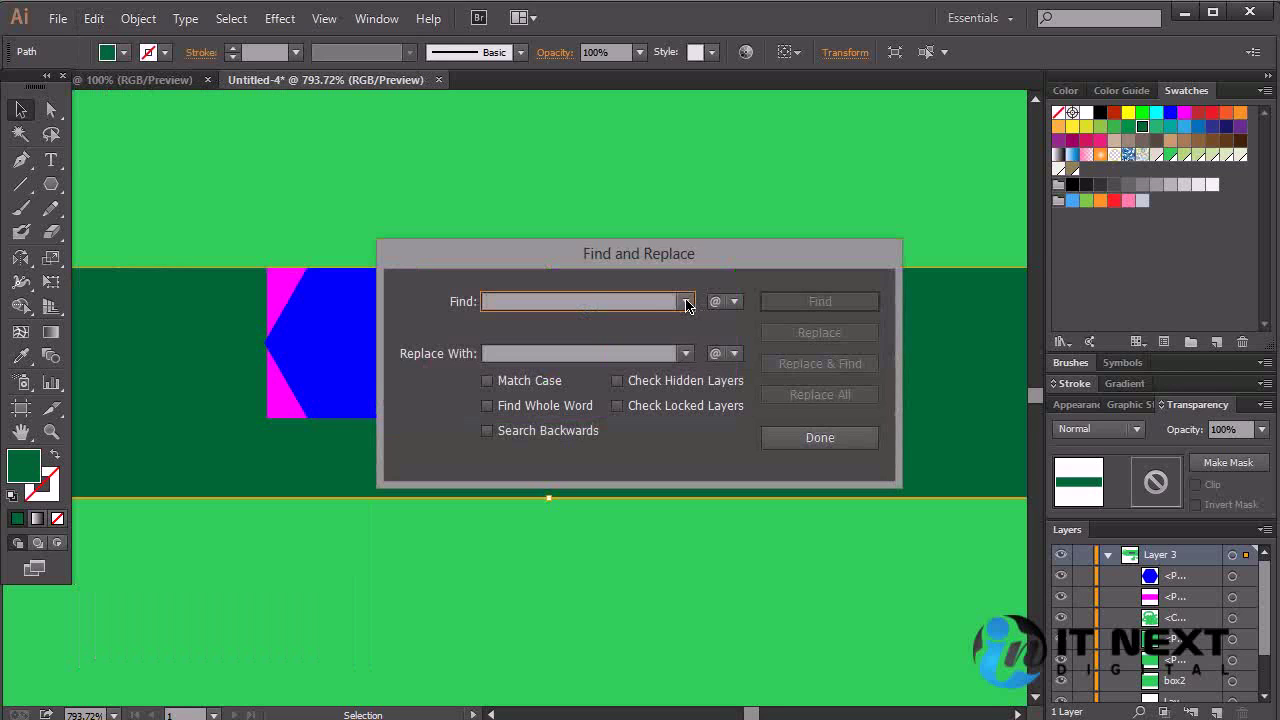
{"action": "left_click", "coordinate": [771, 440]}
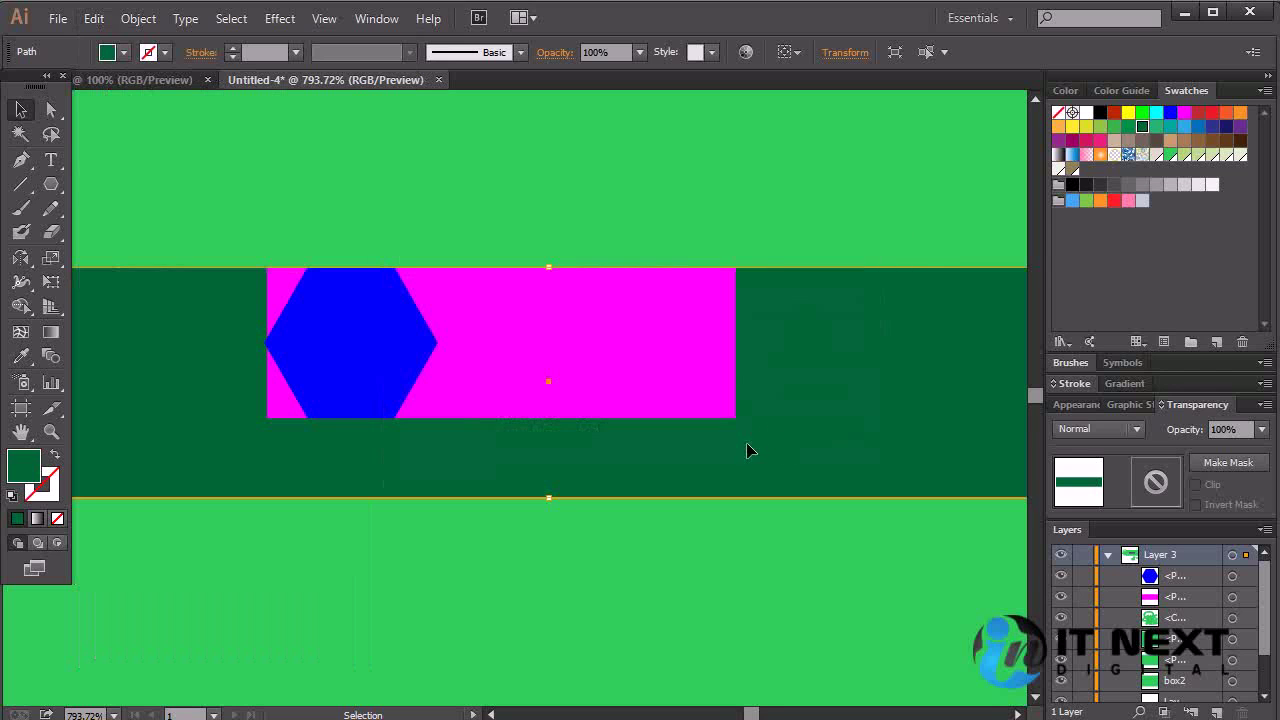